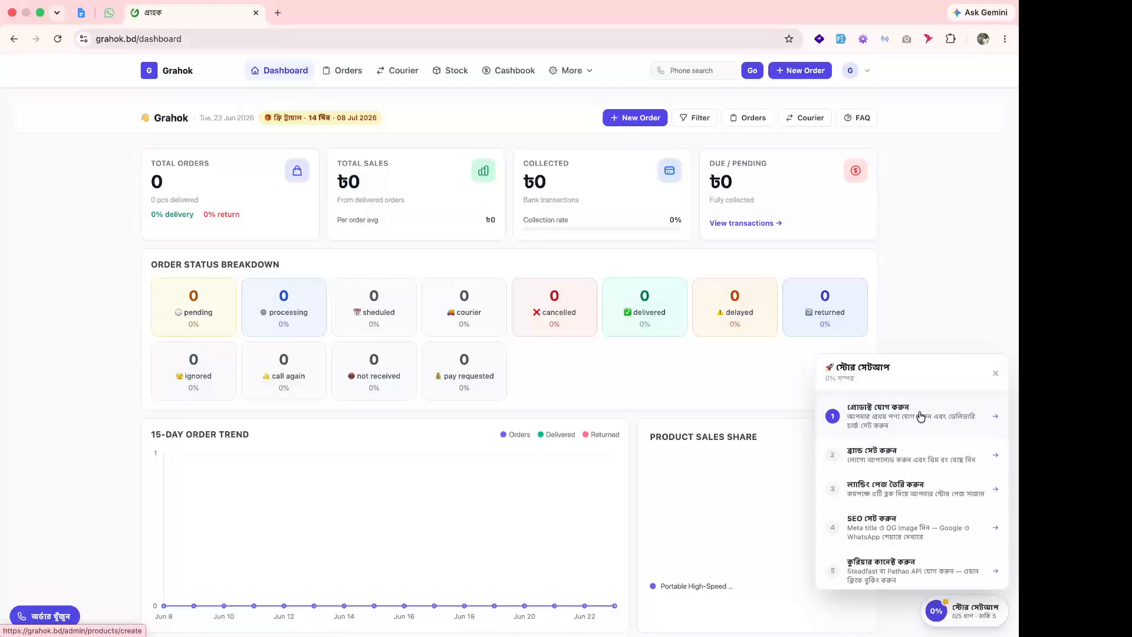
Start adding a new product from step 1 of the dashboard's store setup checklist.
click(921, 416)
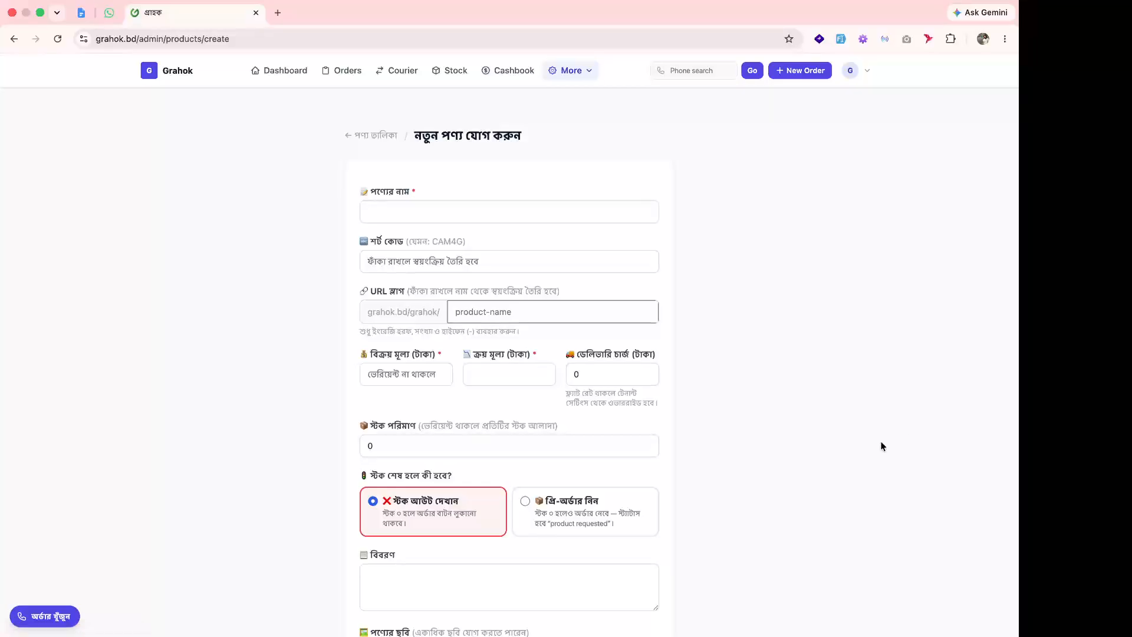
click(575, 73)
click(584, 133)
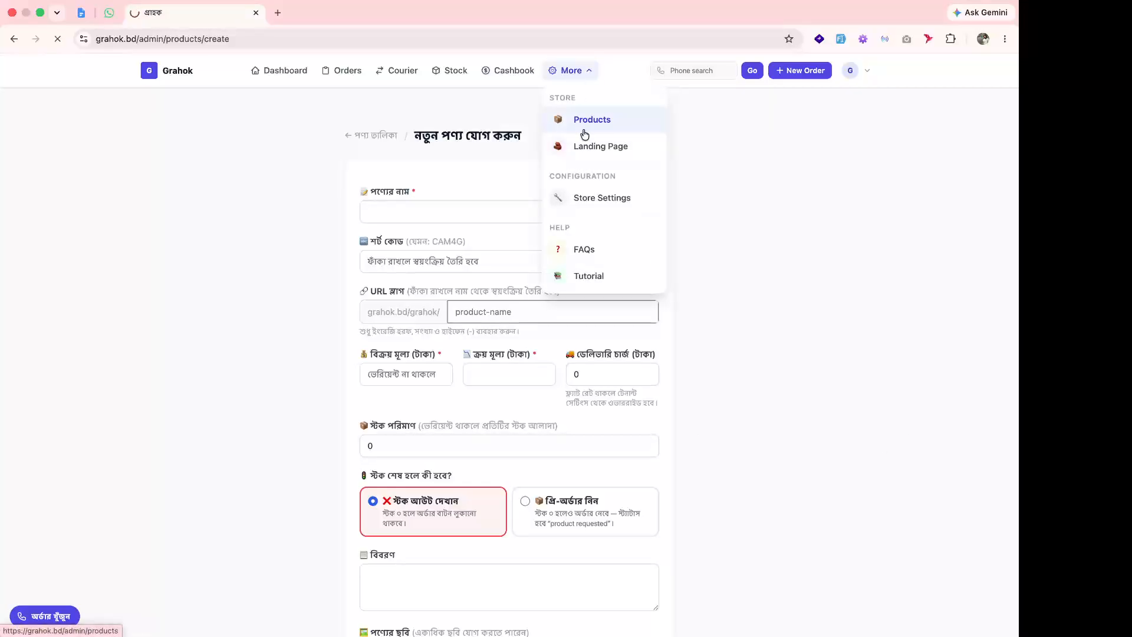
click(571, 70)
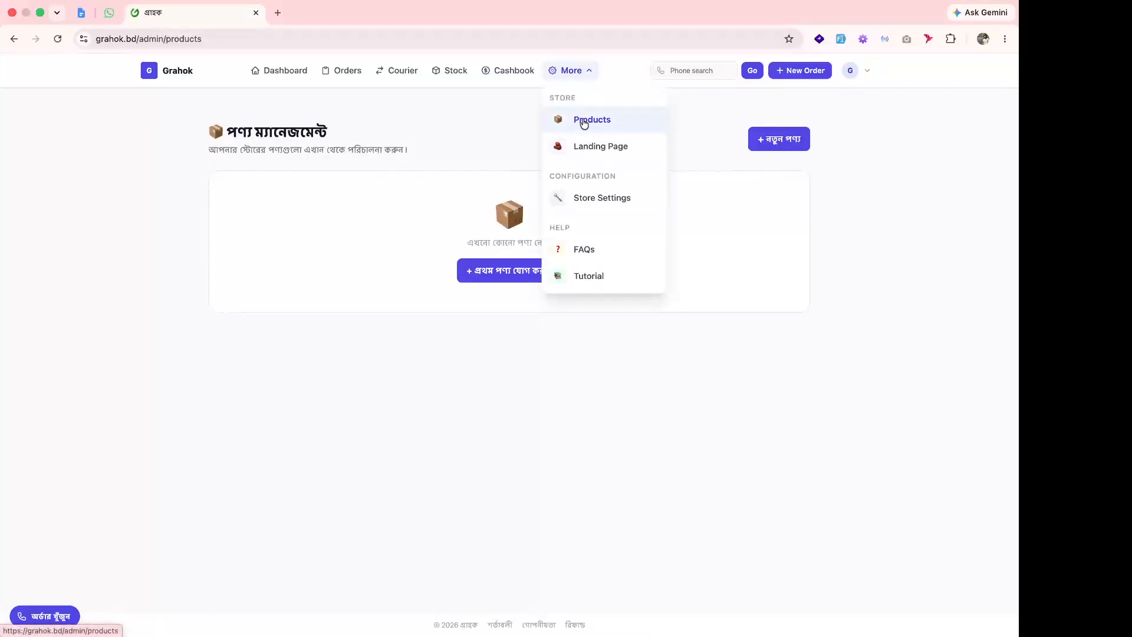
click(620, 120)
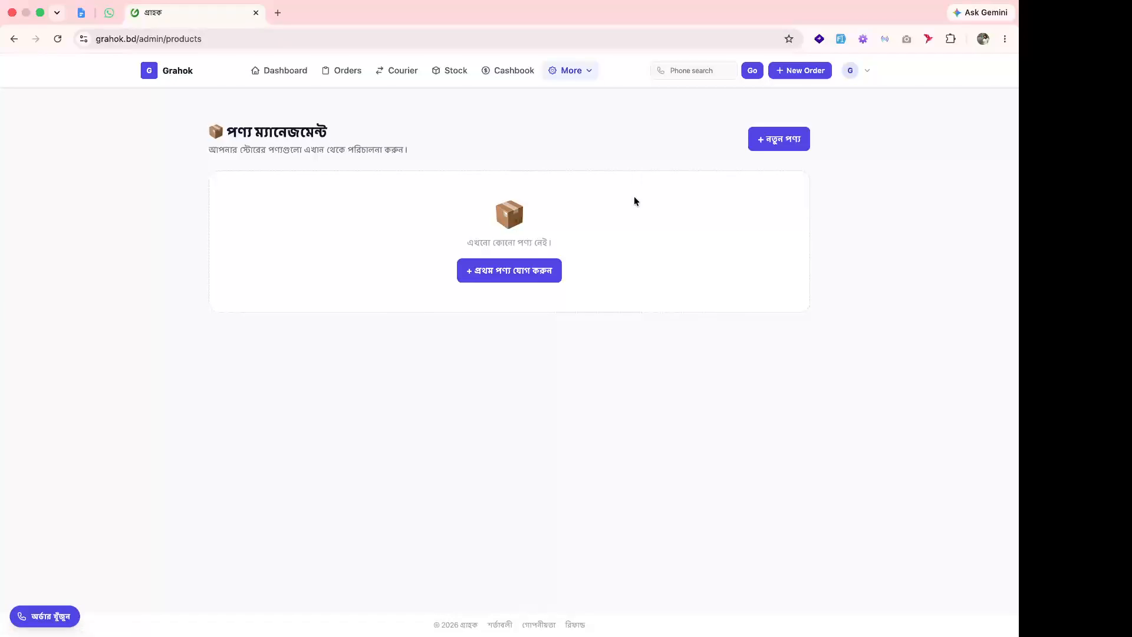
click(783, 144)
click(423, 212)
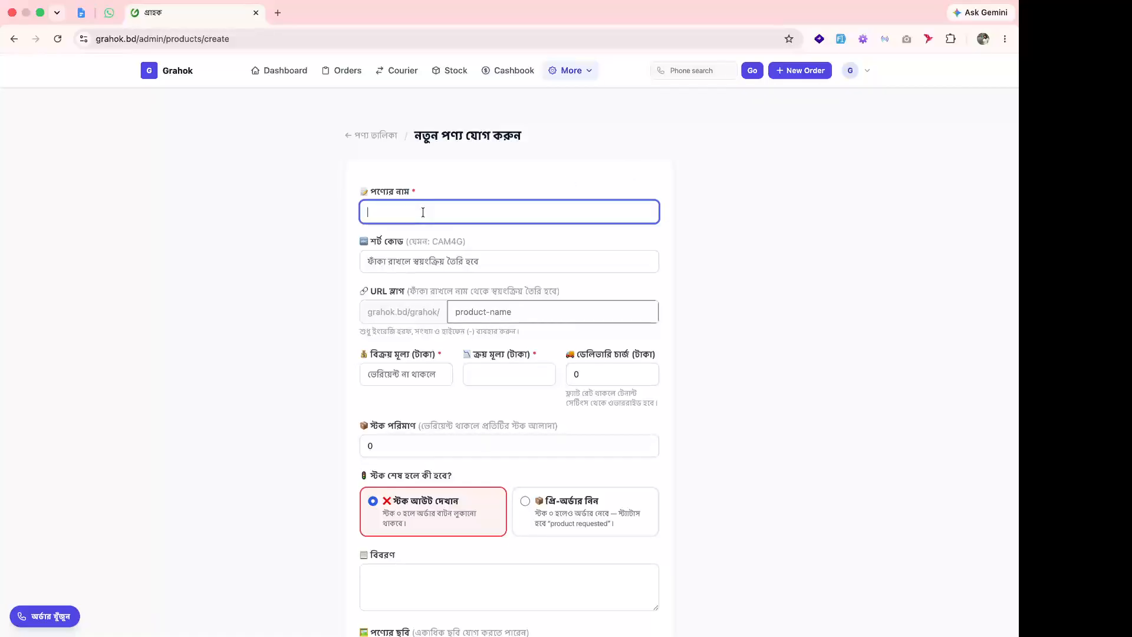
Enter product name 'Turbo Fan' and short code Fan01, leaving the URL slug as turbo-fan.
text(Tr)
text(ur)
text(bo Fan)
click(449, 263)
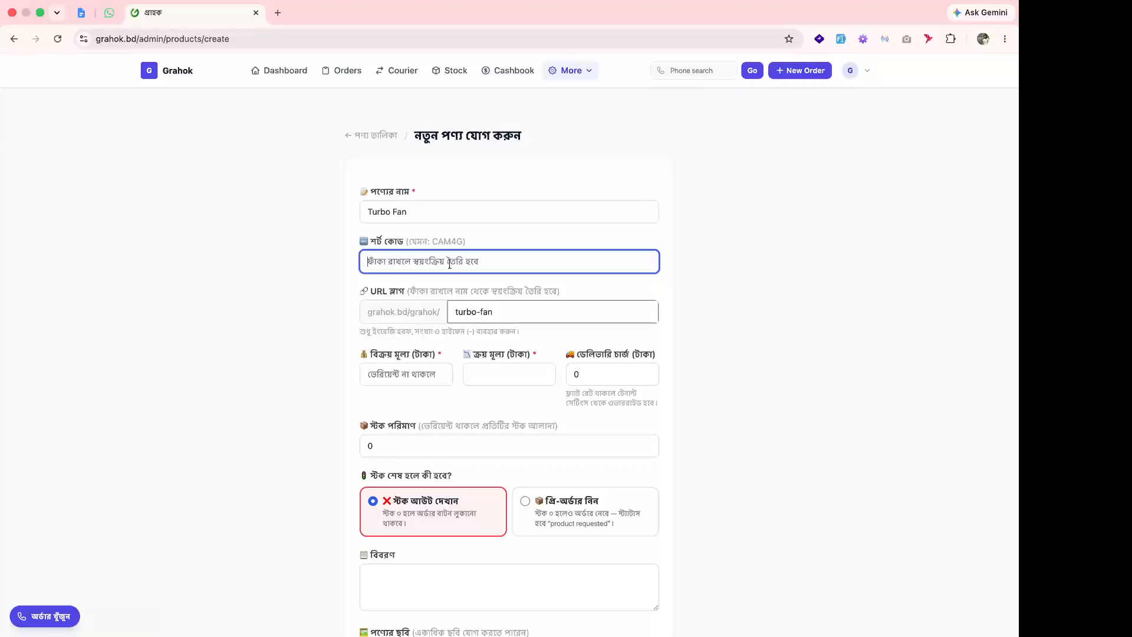
text(Fan)
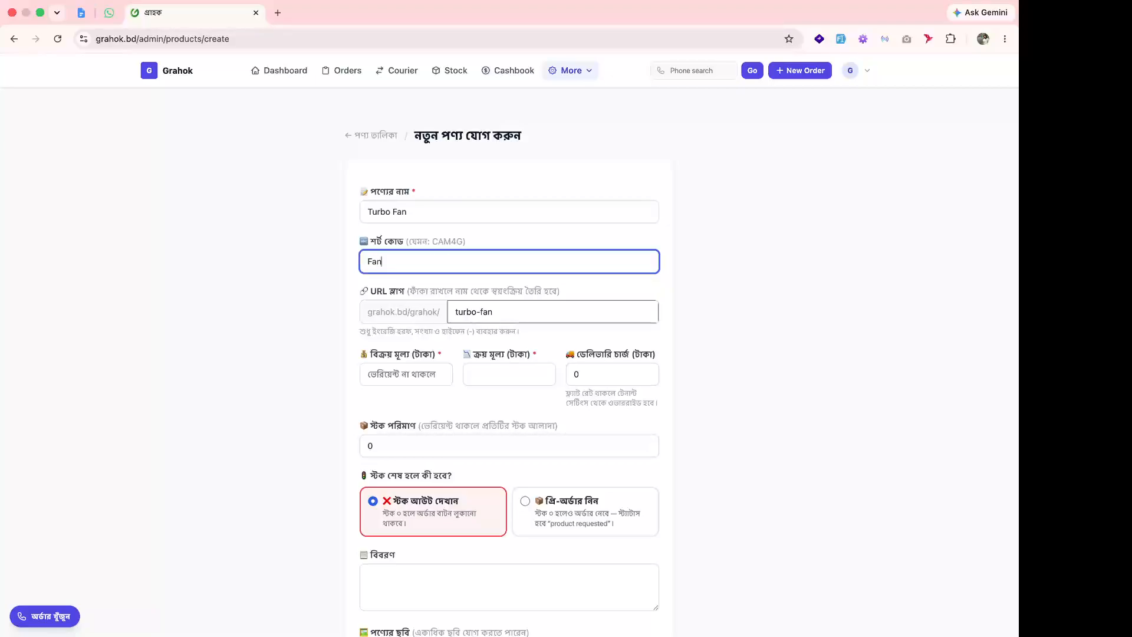
text(01)
drag(388, 290, 511, 315)
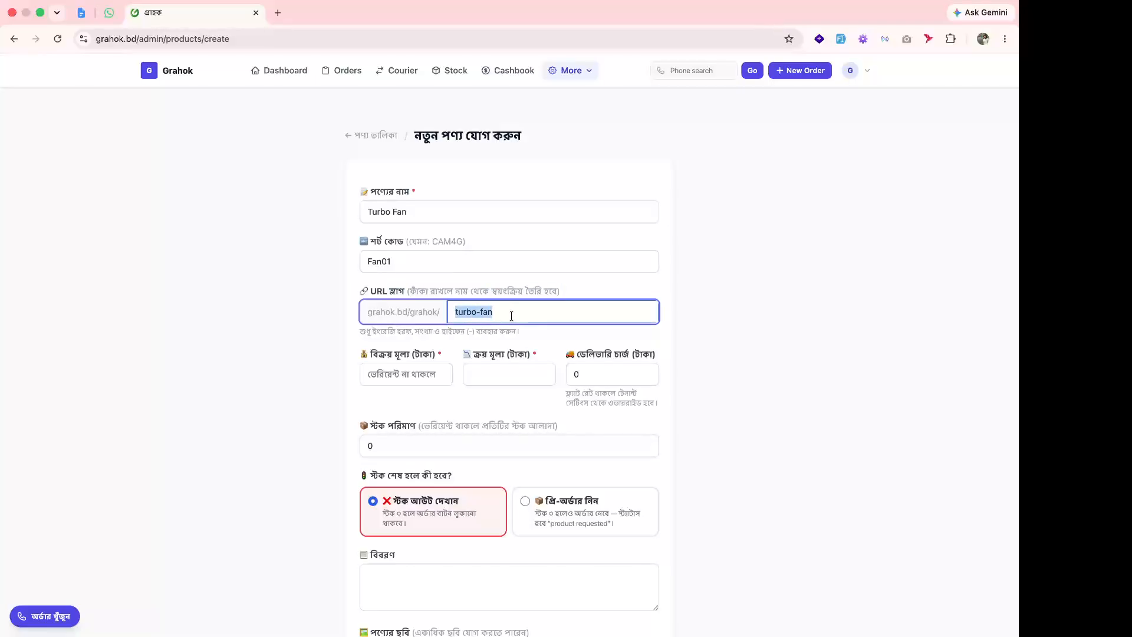
click(434, 261)
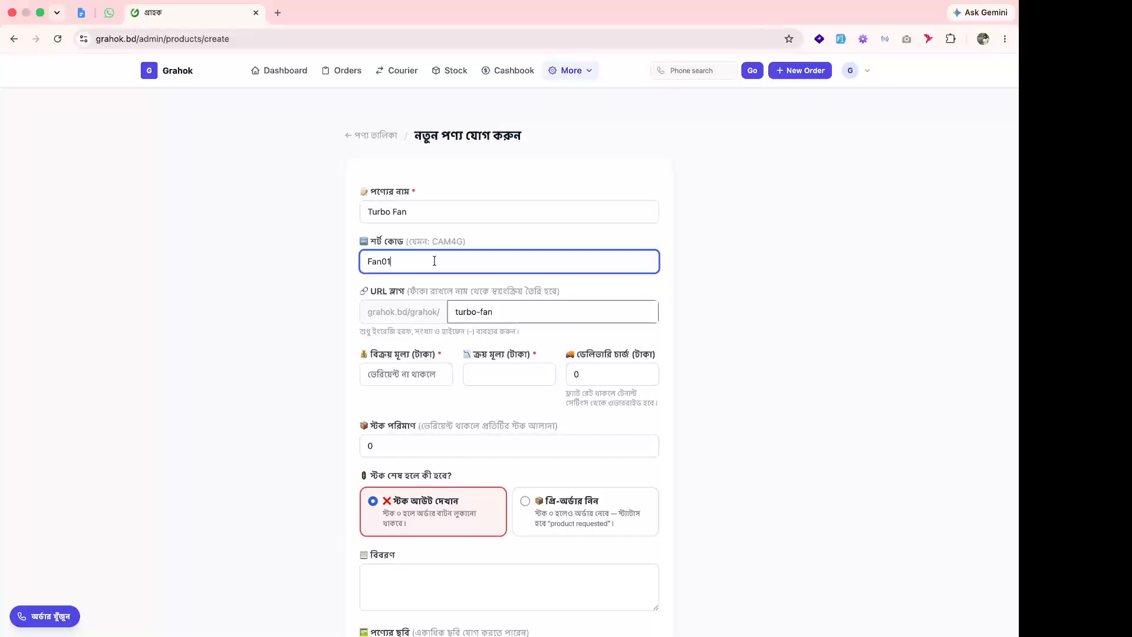
double_click(485, 316)
double_click(465, 313)
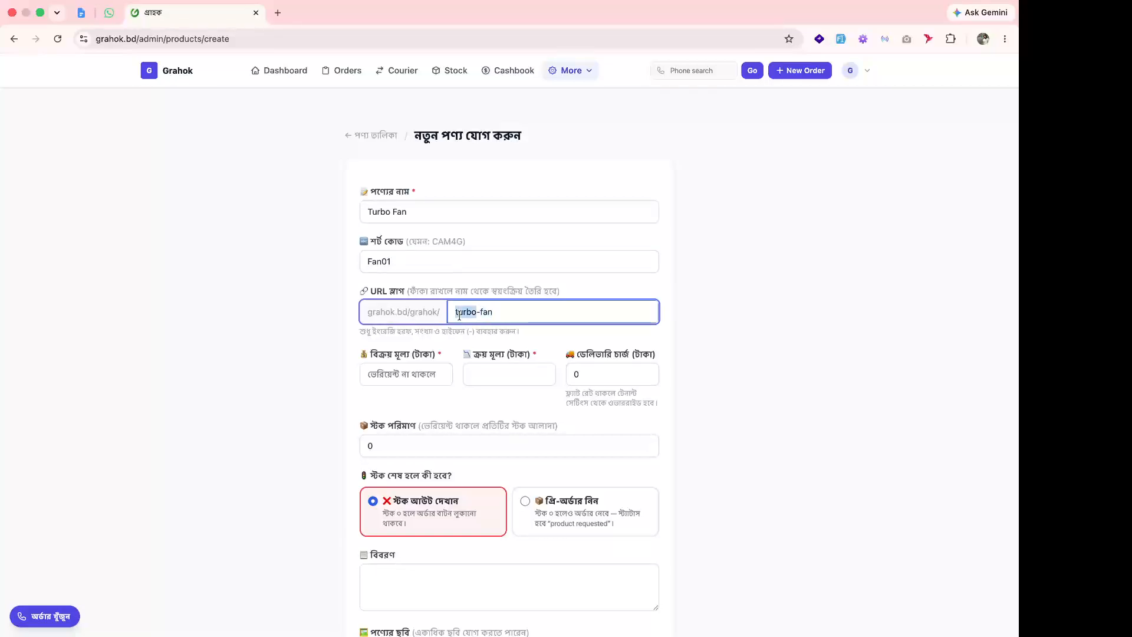
click(515, 316)
Set the sale price to 850 and the cost price to 350.
scroll(515, 316, down, 1)
click(406, 346)
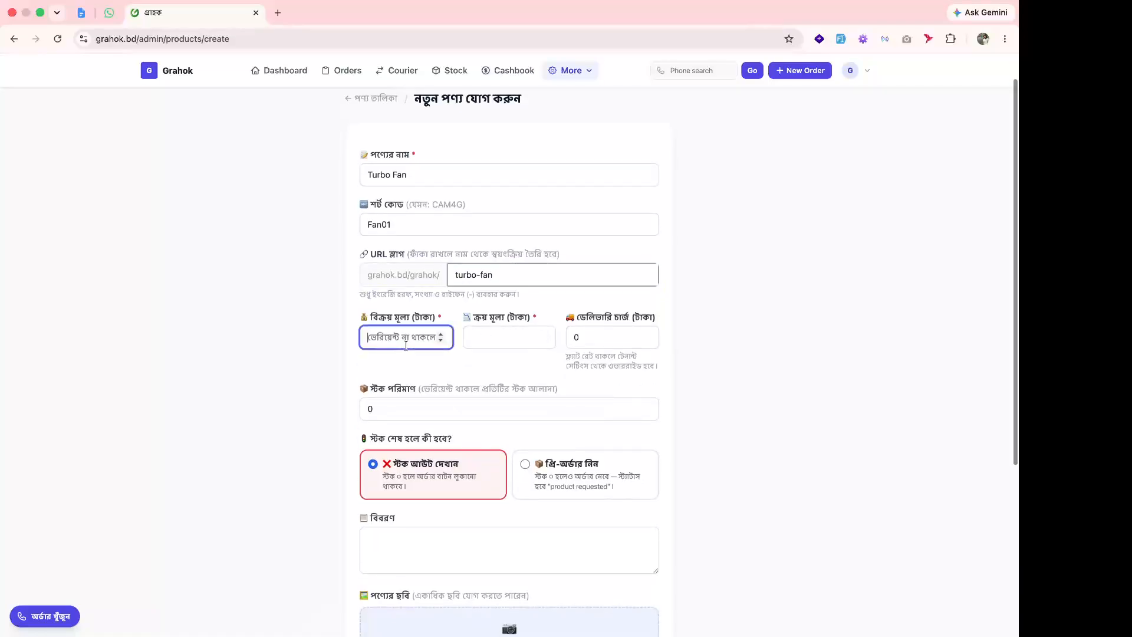
text(850)
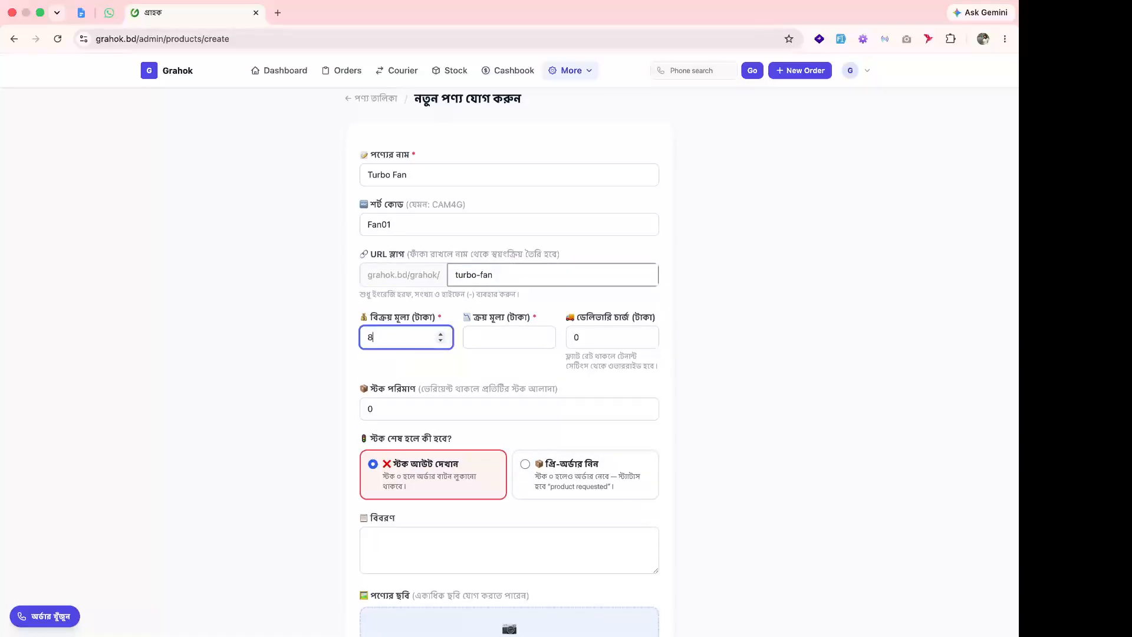
click(480, 341)
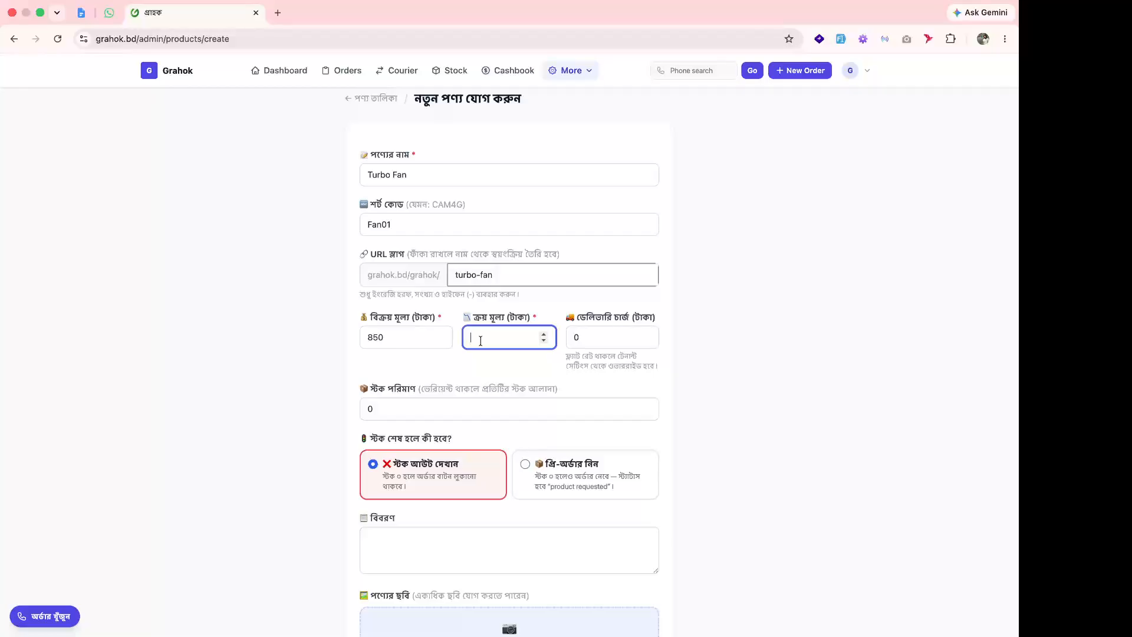
text(350)
Change the stock quantity from 0 to 20.
click(434, 415)
scroll(434, 416, down, 2)
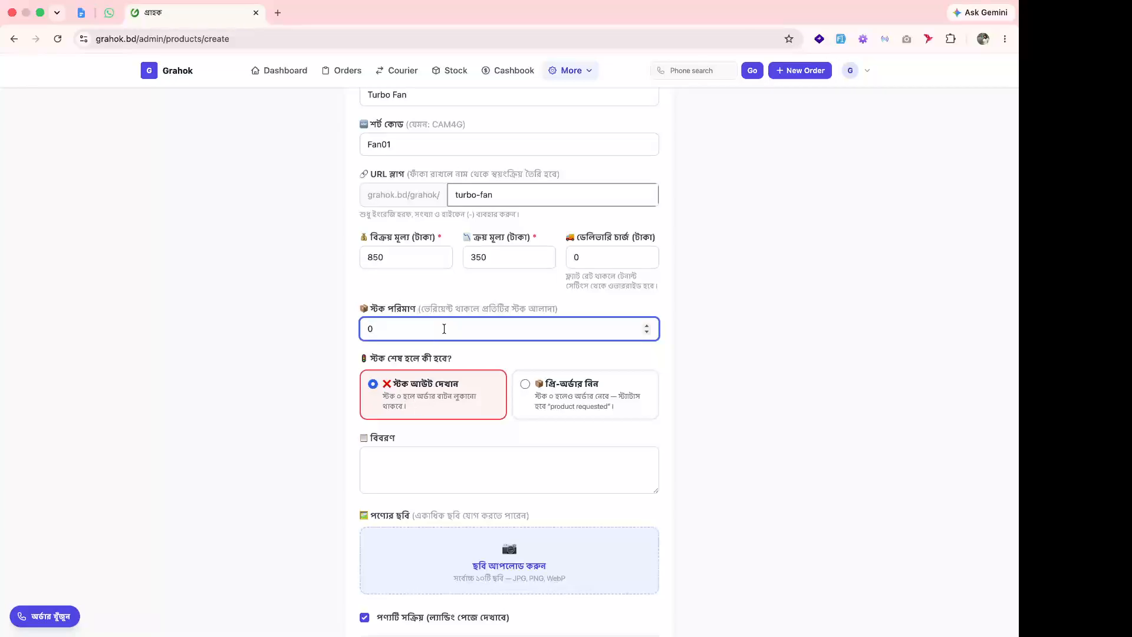
key(BackSpace)
text(20)
scroll(425, 227, down, 3)
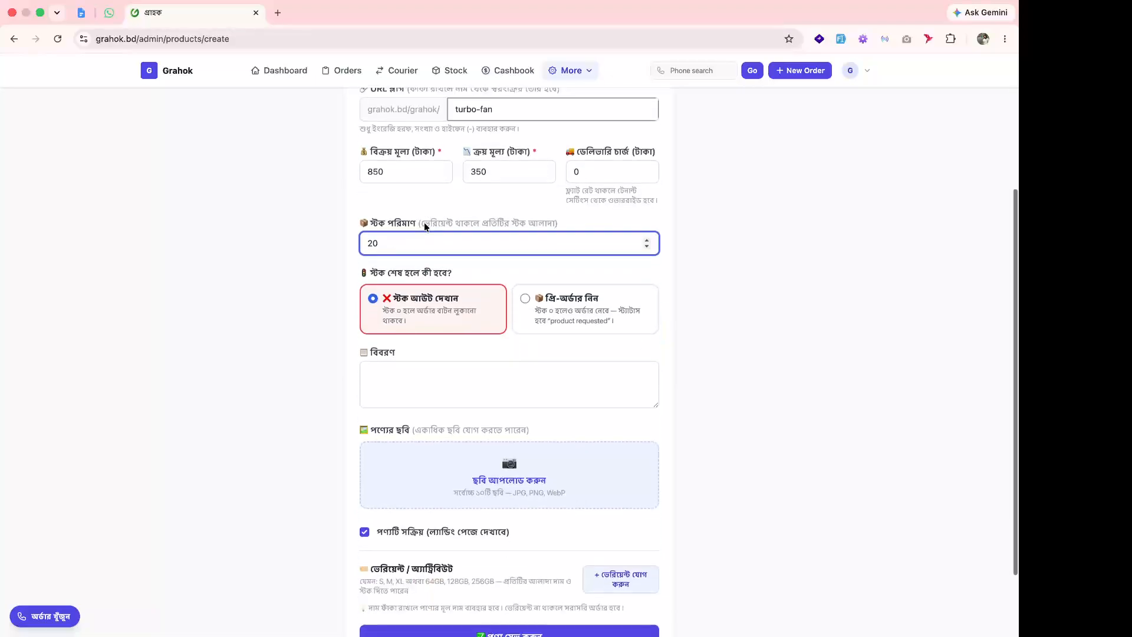
click(403, 379)
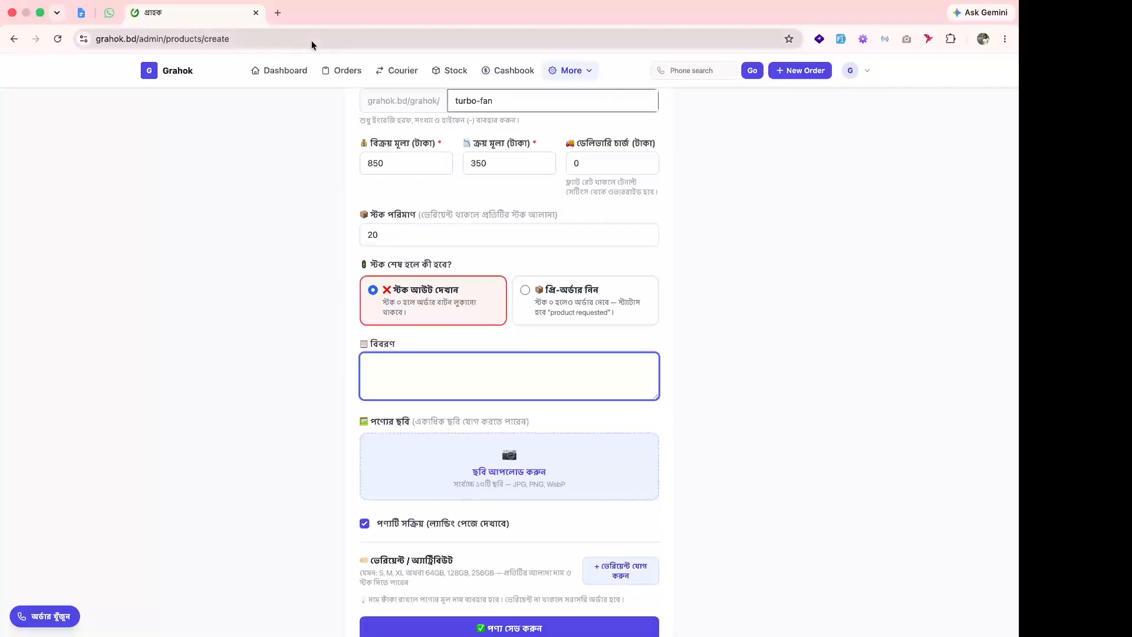
click(278, 13)
Search Google for 'turbo fan decription in bangla'.
text(tu)
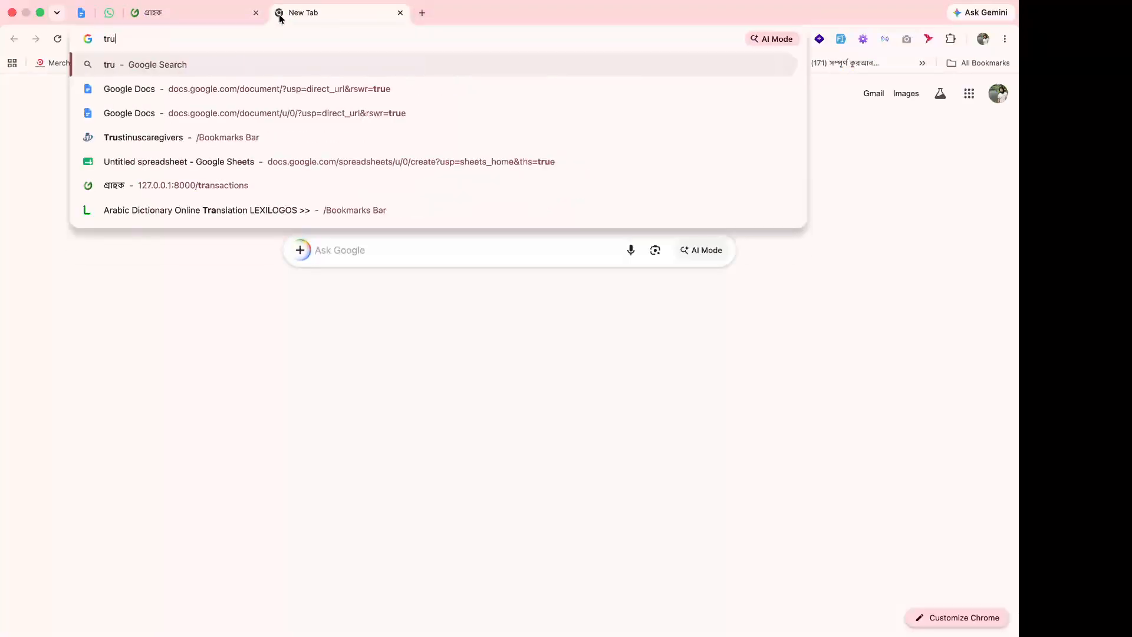
key(BackSpace)
text(ur)
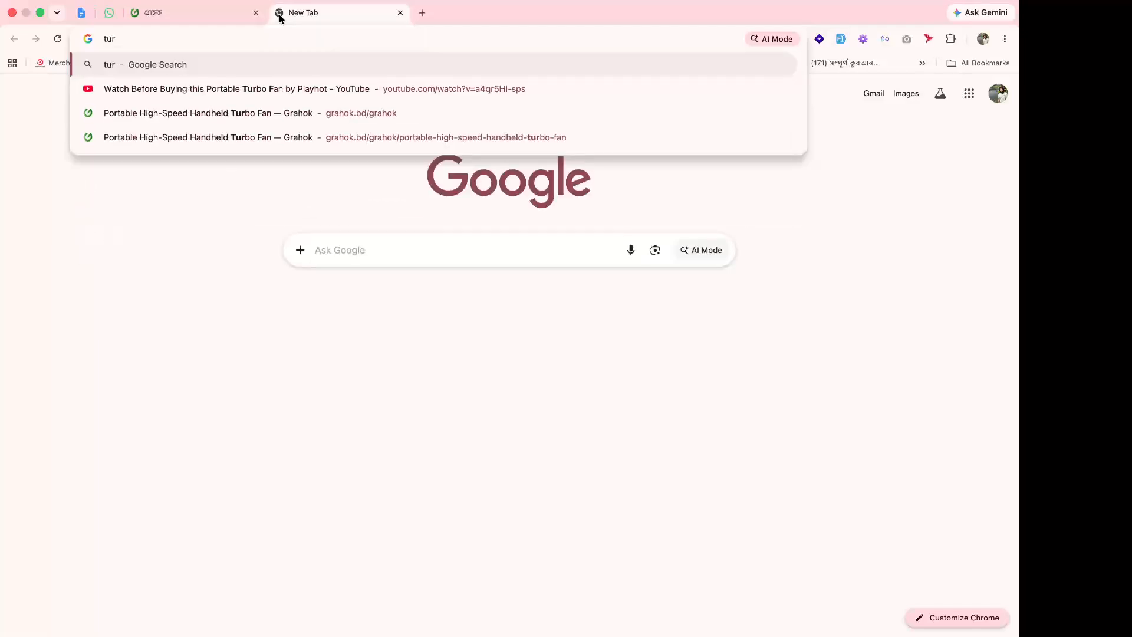
text(bo fa)
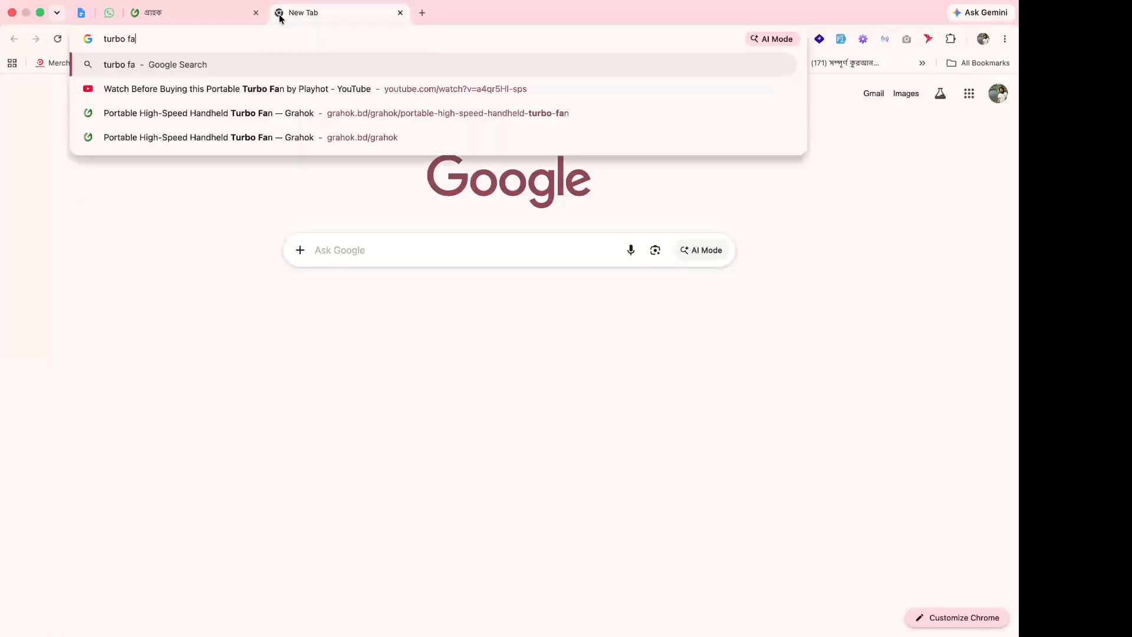
text(n dec)
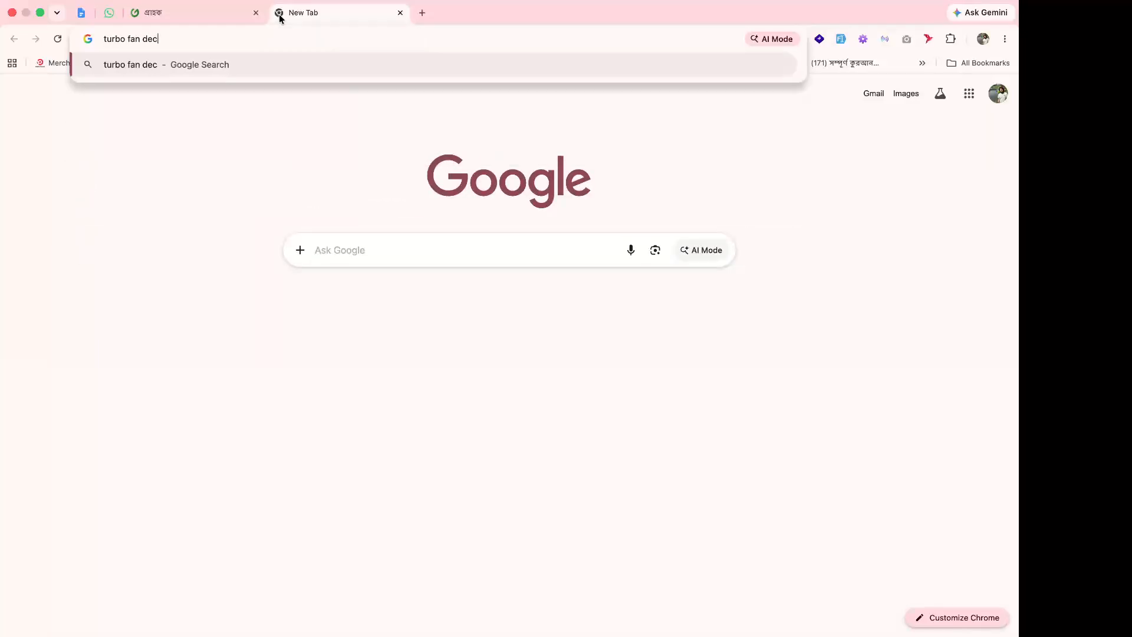
text(ription i)
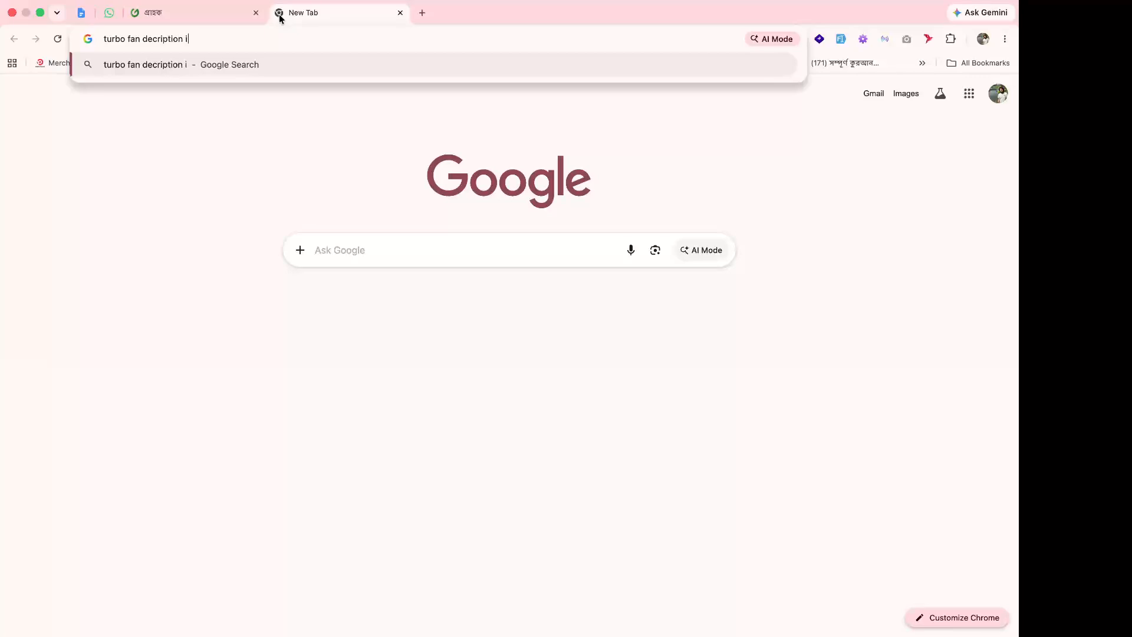
text(n bangla)
key(Return)
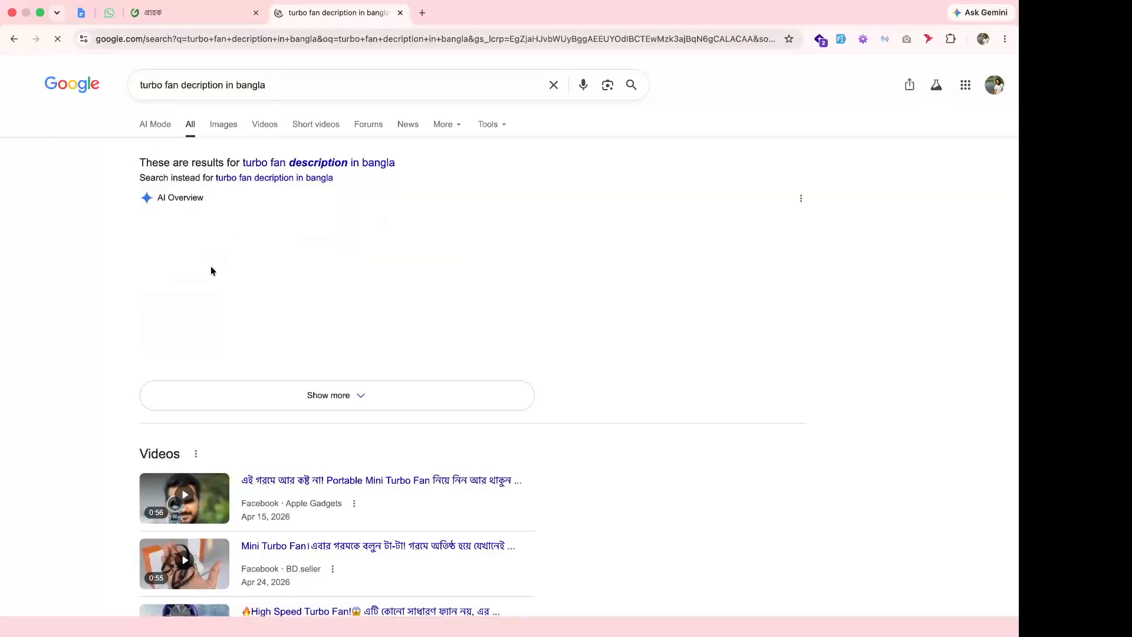
Copy the AI Overview paragraph from the results and return to the Grahok form.
drag(140, 228, 315, 316)
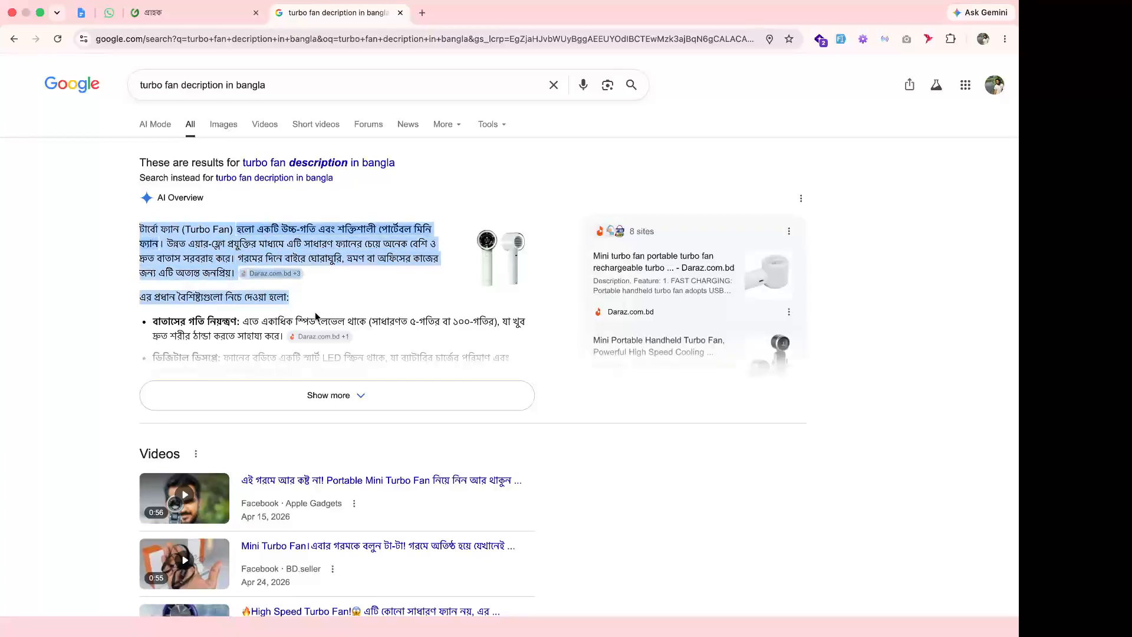
click(308, 284)
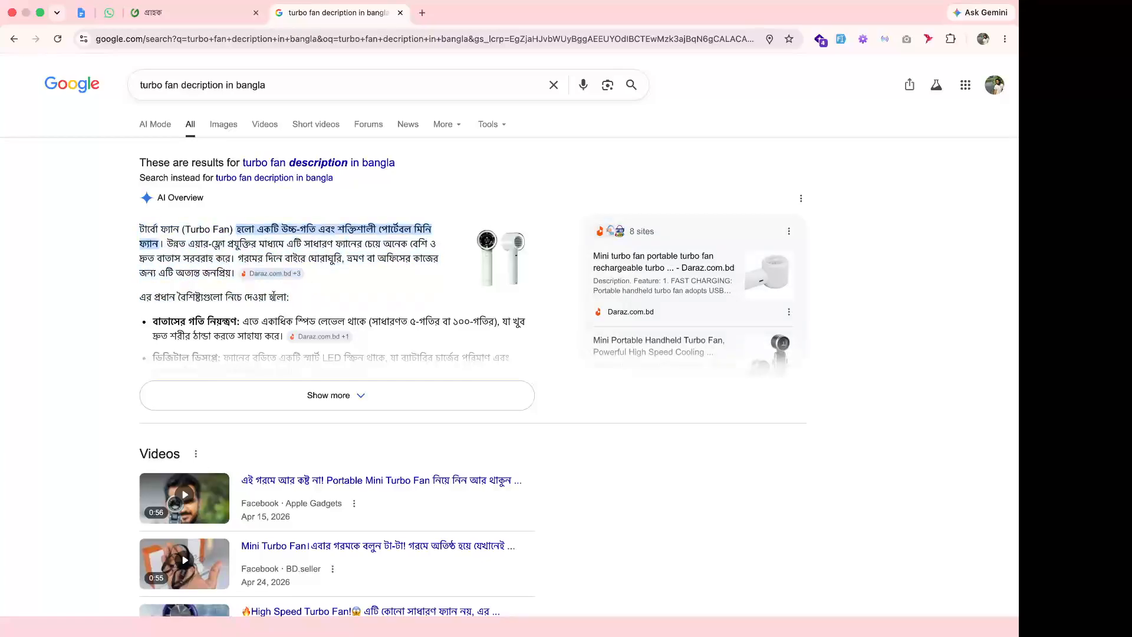
drag(138, 229, 230, 278)
key(ctrl+c)
click(222, 15)
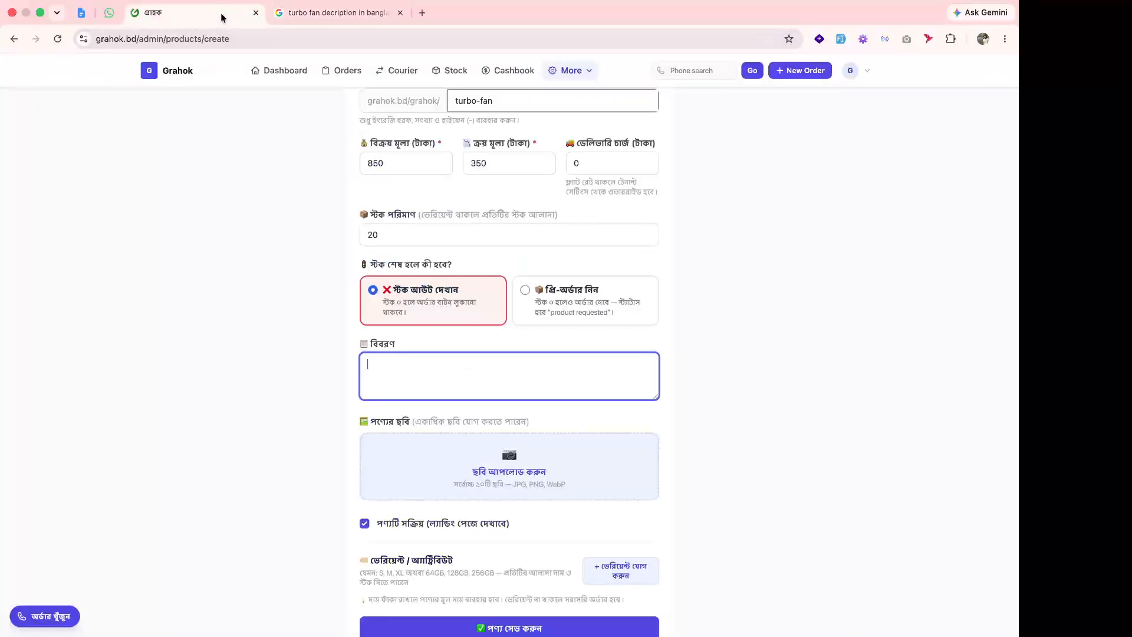
Paste the Bangla overview into the description, then browse to the Fan image folder.
key(ctrl+v)
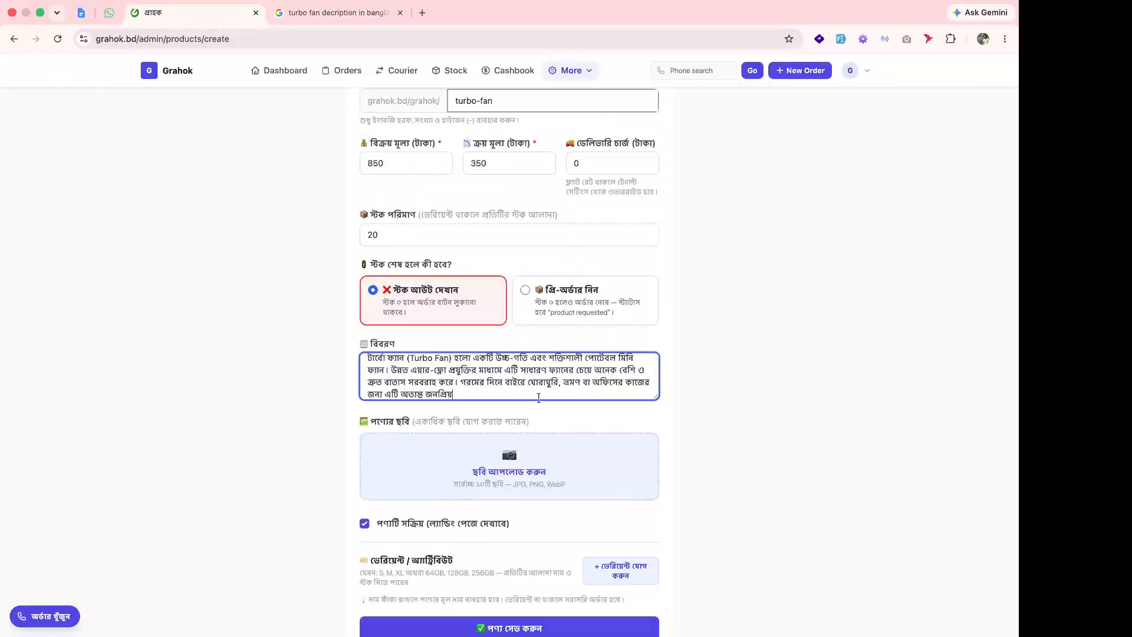
click(484, 489)
scroll(407, 336, down, 8)
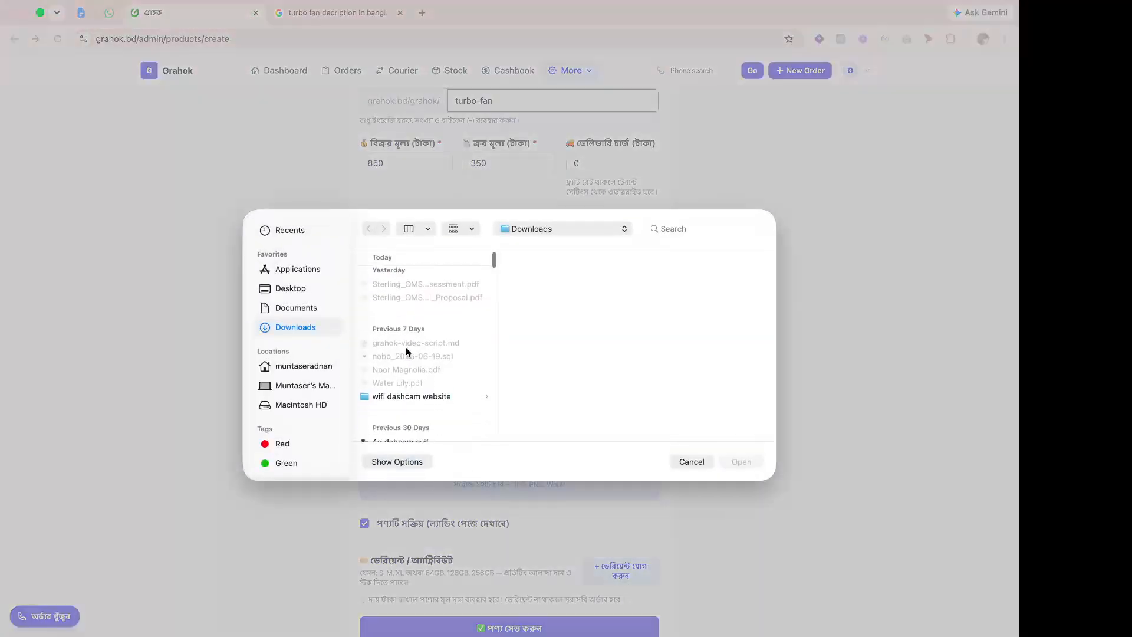
scroll(405, 352, down, 5)
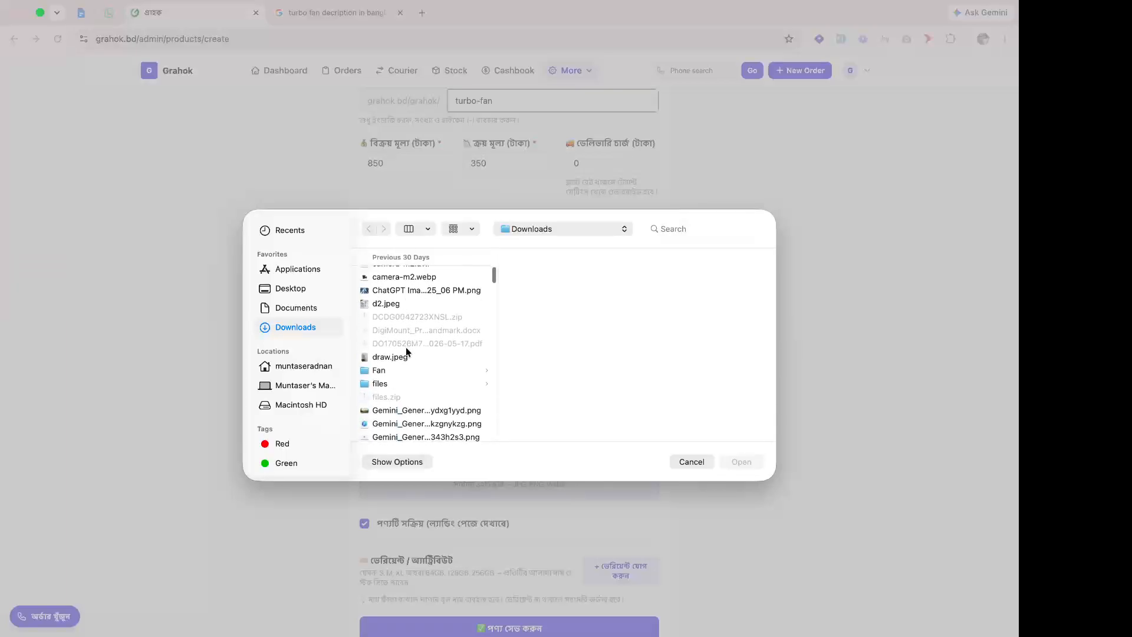
click(407, 369)
Upload fan photos 1.jpg, 2.jpg, 3.jpg and 4.jpg as the product images.
click(535, 274)
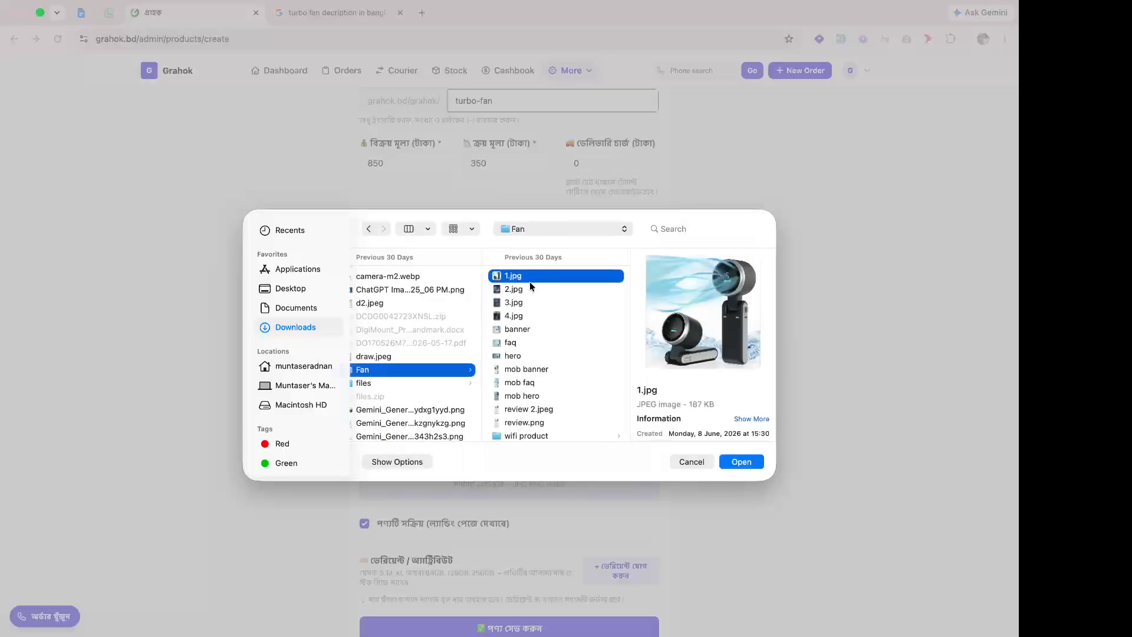
shift+click(519, 289)
shift+click(517, 303)
shift+click(515, 313)
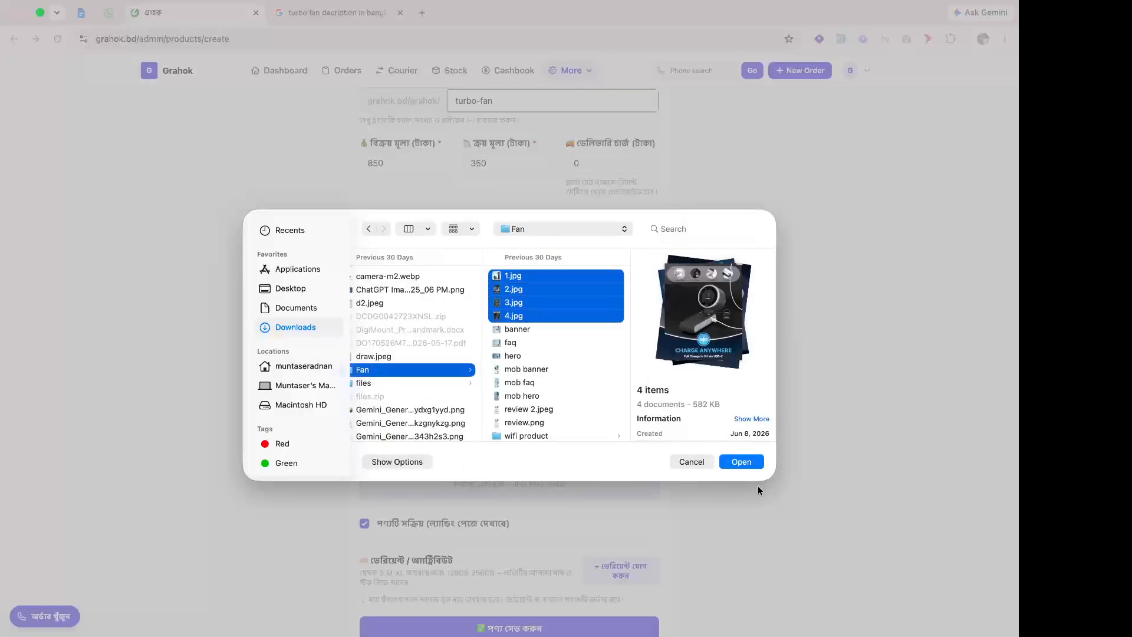
click(745, 462)
scroll(590, 508, down, 4)
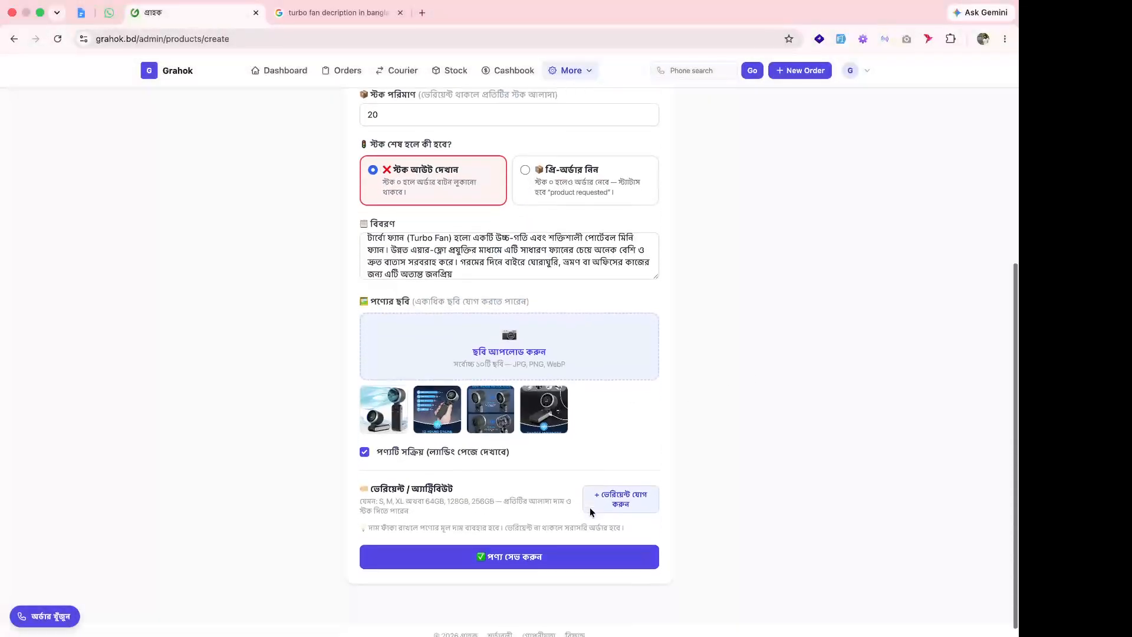
Save Turbo Fan without variants, listing it at ৳850 with stock 20.
click(623, 494)
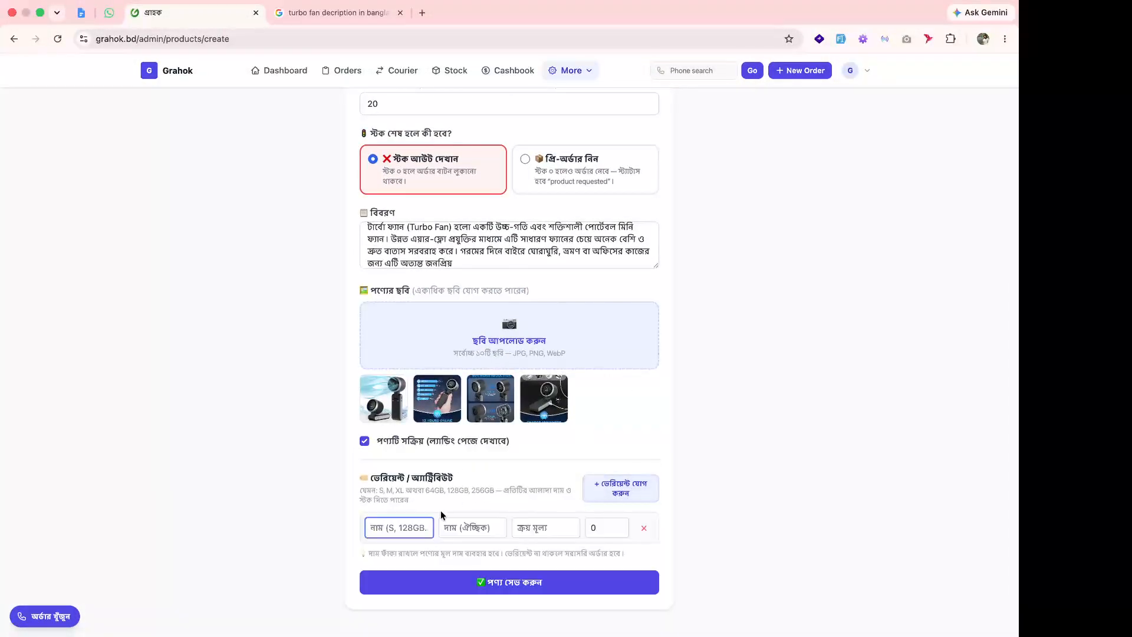
scroll(442, 517, up, 4)
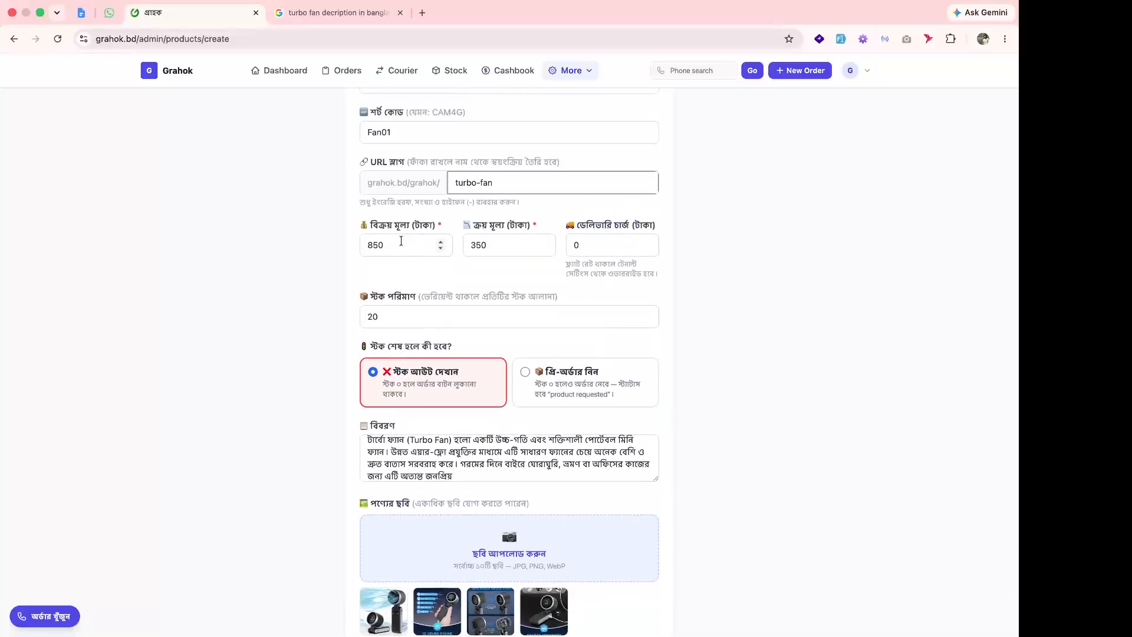
scroll(401, 242, down, 4)
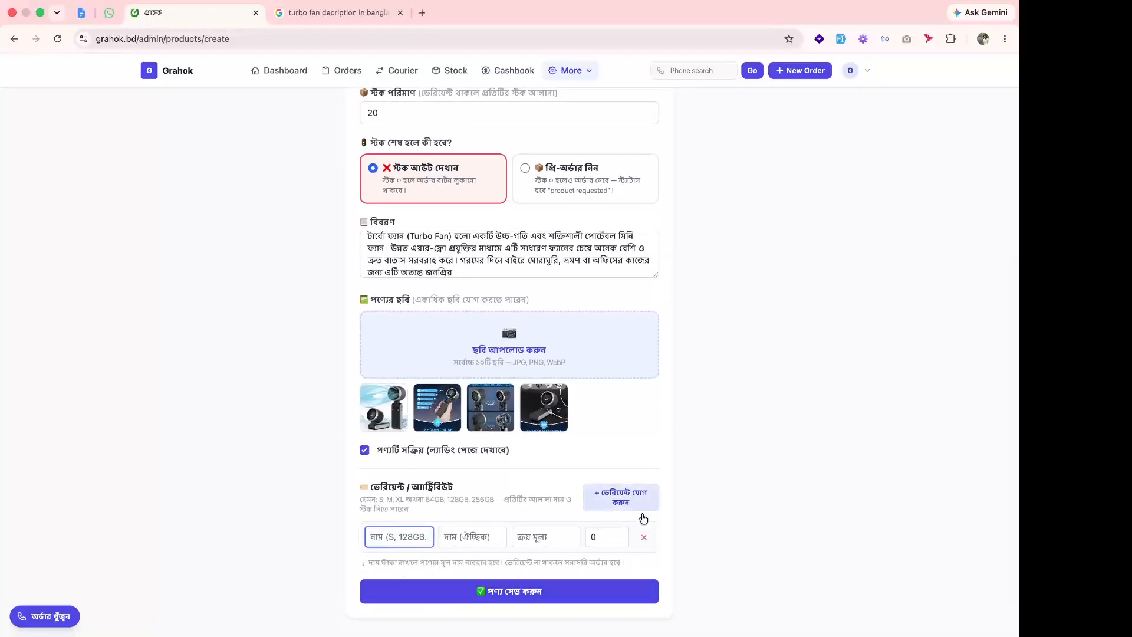
click(644, 536)
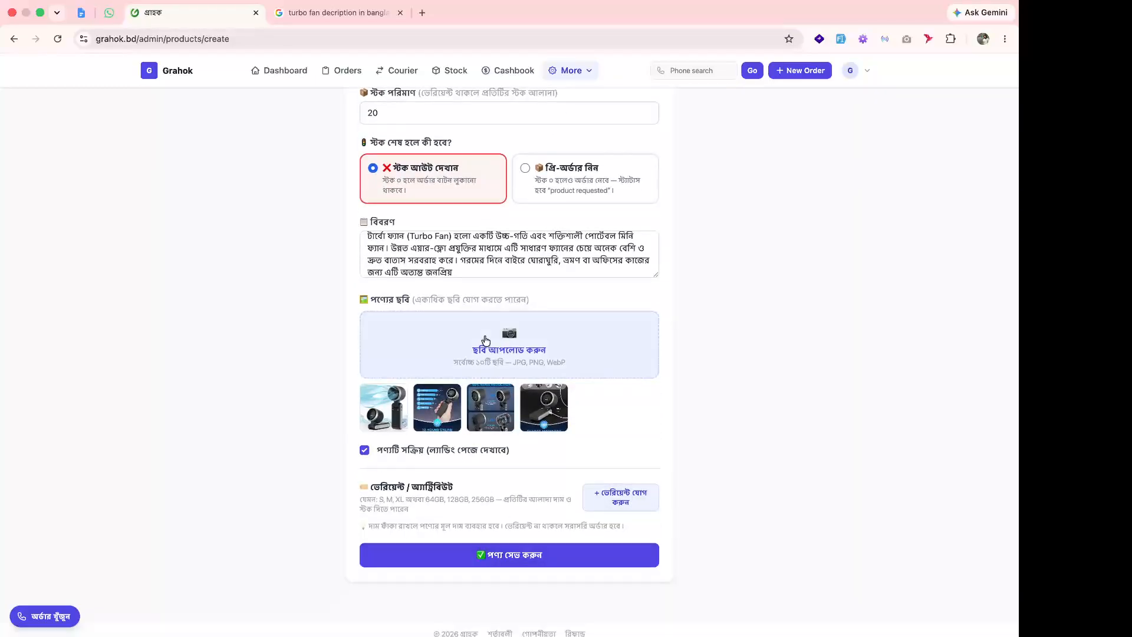
click(536, 560)
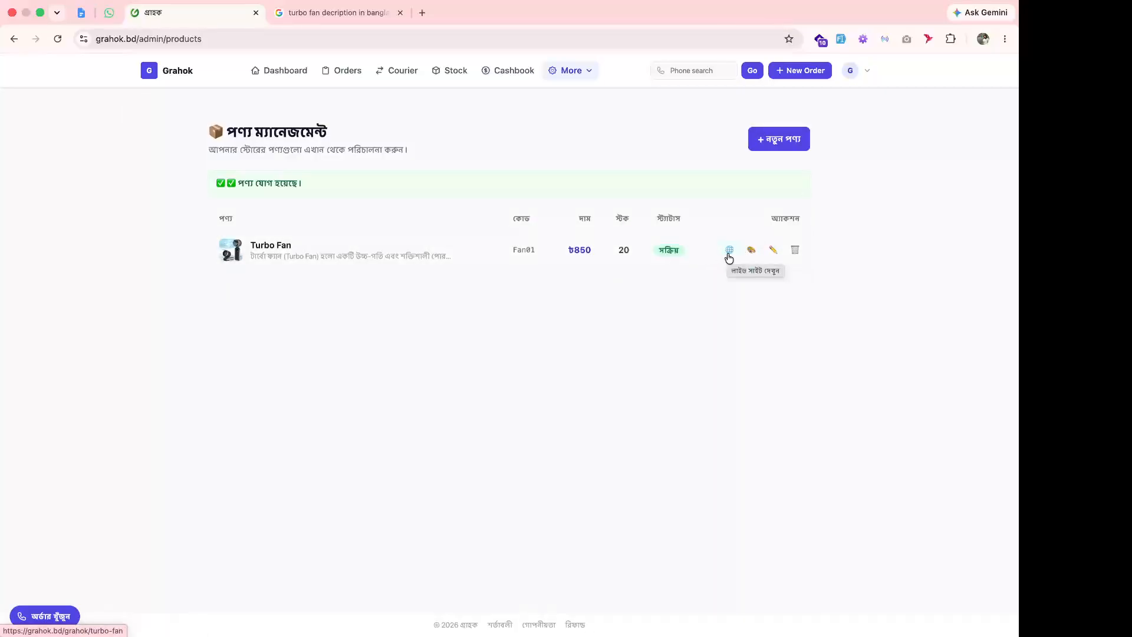
click(729, 250)
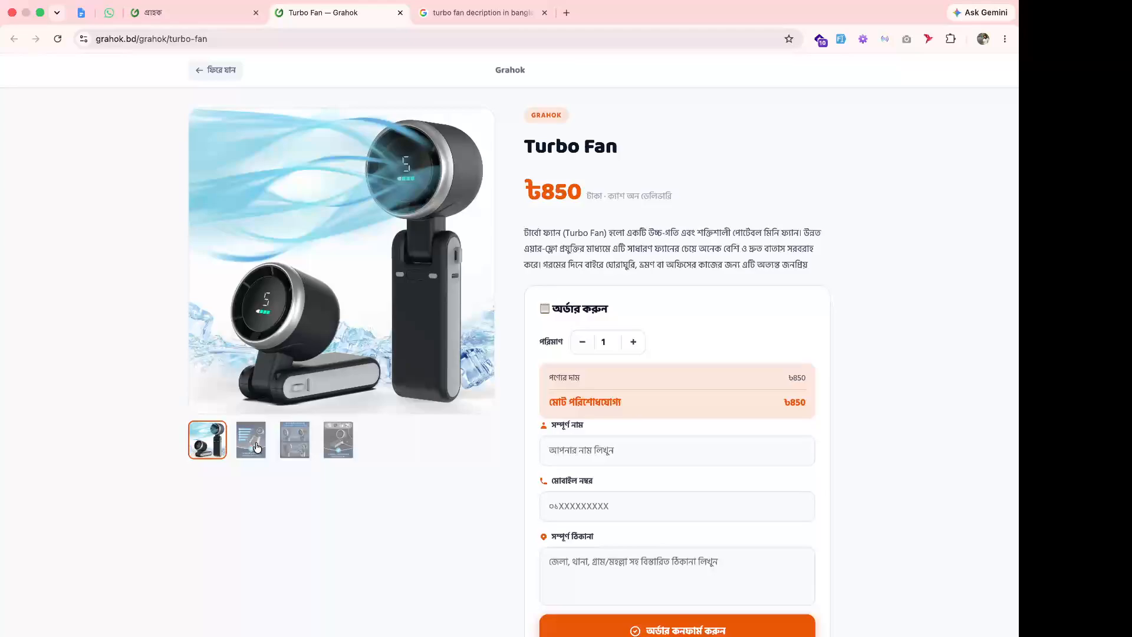
View the second, third and fourth product photos and inspect the page address.
click(254, 443)
click(295, 442)
click(325, 443)
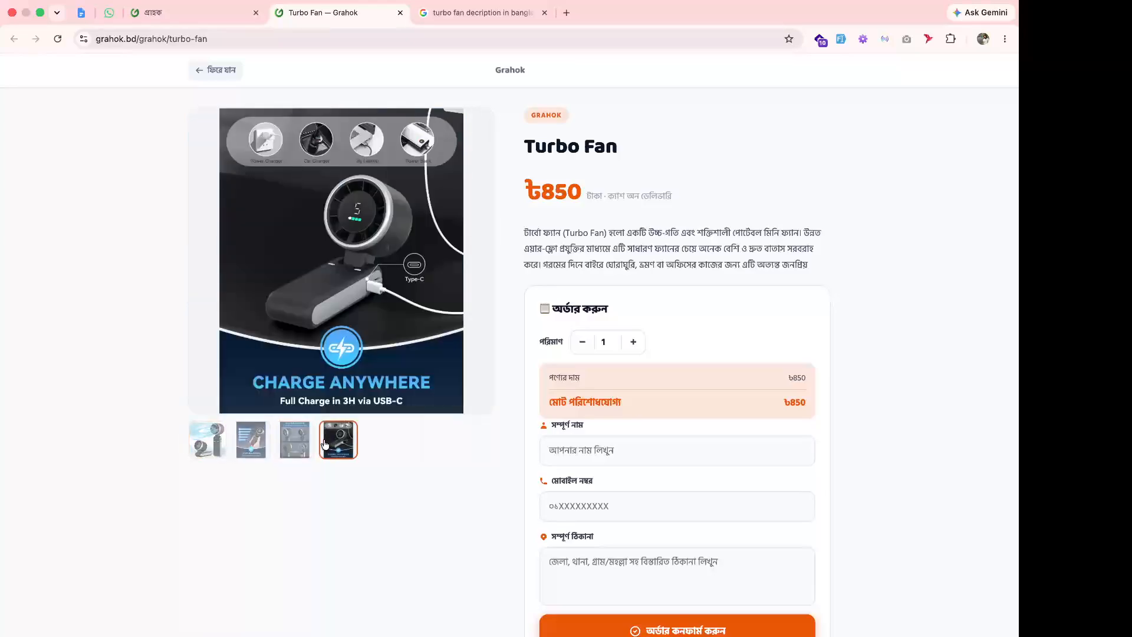
drag(97, 39, 209, 38)
double_click(147, 39)
double_click(181, 39)
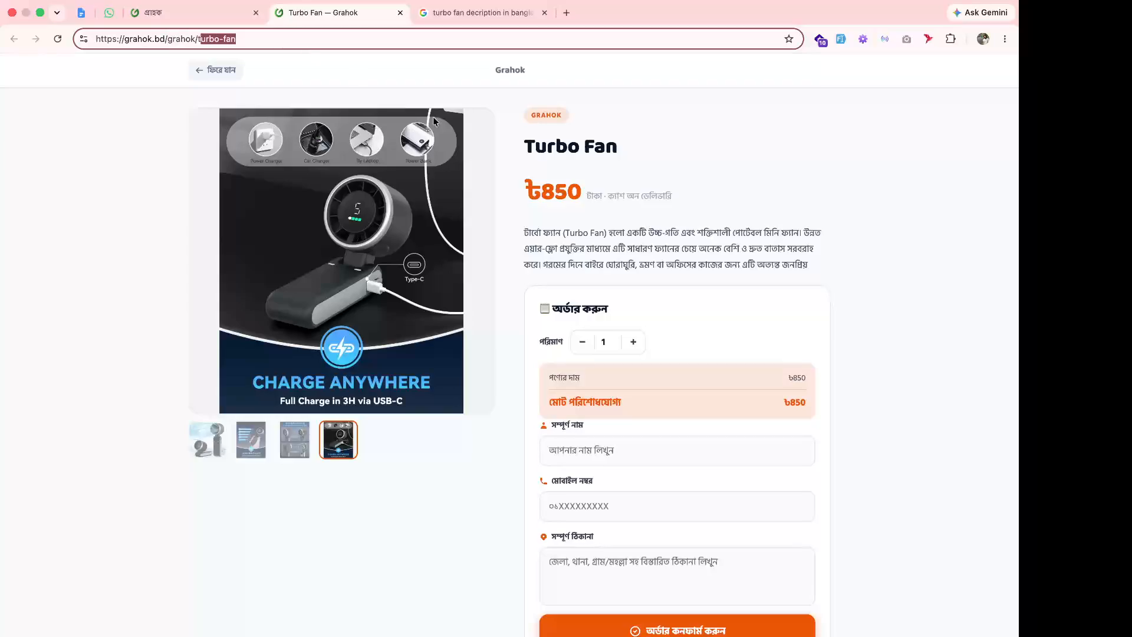
click(320, 41)
key(super+a)
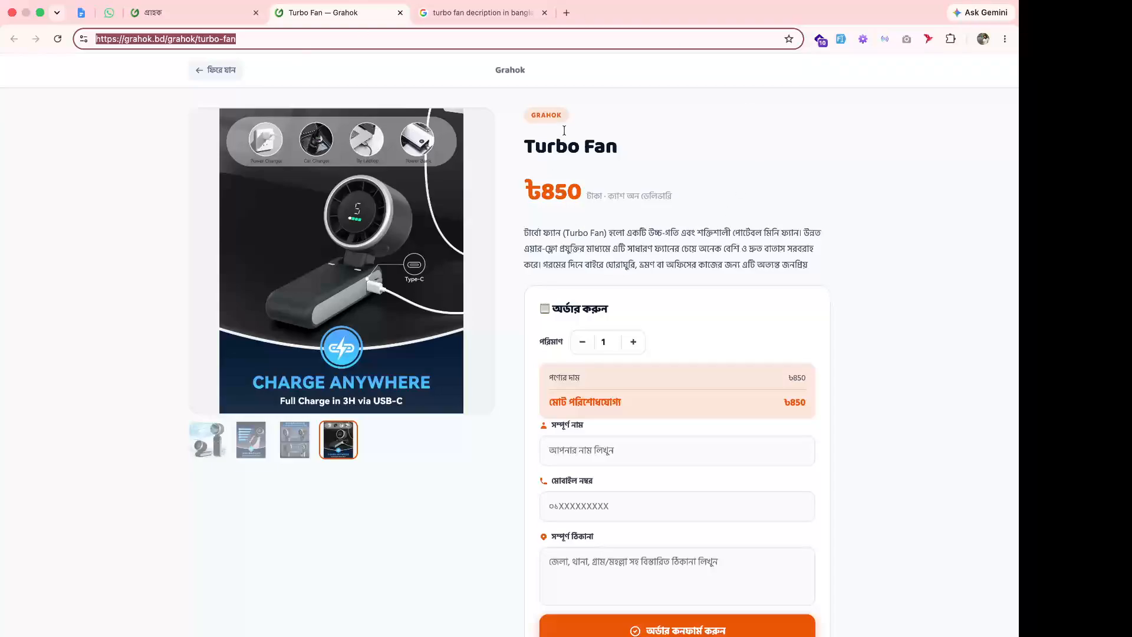
Check the Turbo Fan title, ৳850 price and description on the public page.
drag(528, 136, 614, 161)
drag(527, 189, 575, 190)
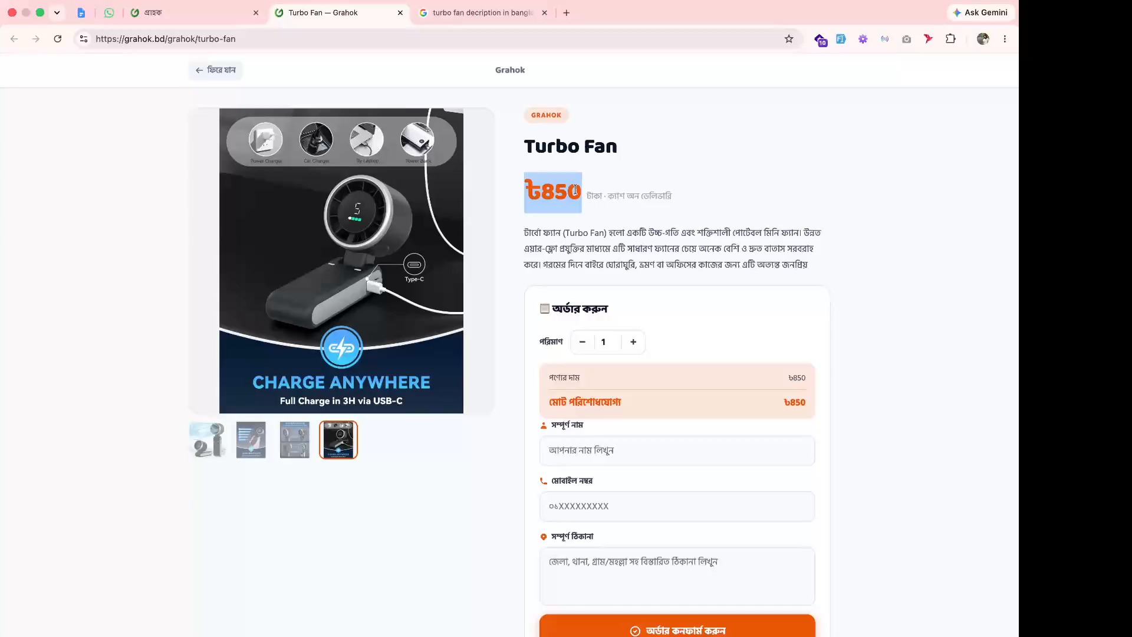
click(616, 192)
drag(524, 233, 805, 266)
scroll(684, 275, down, 3)
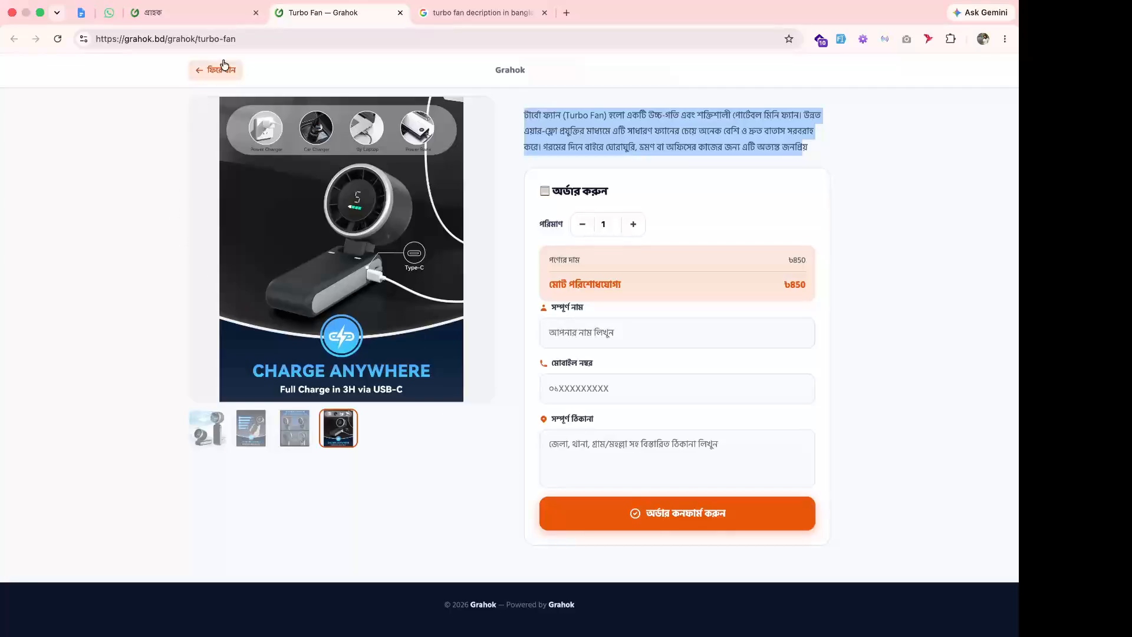
click(192, 11)
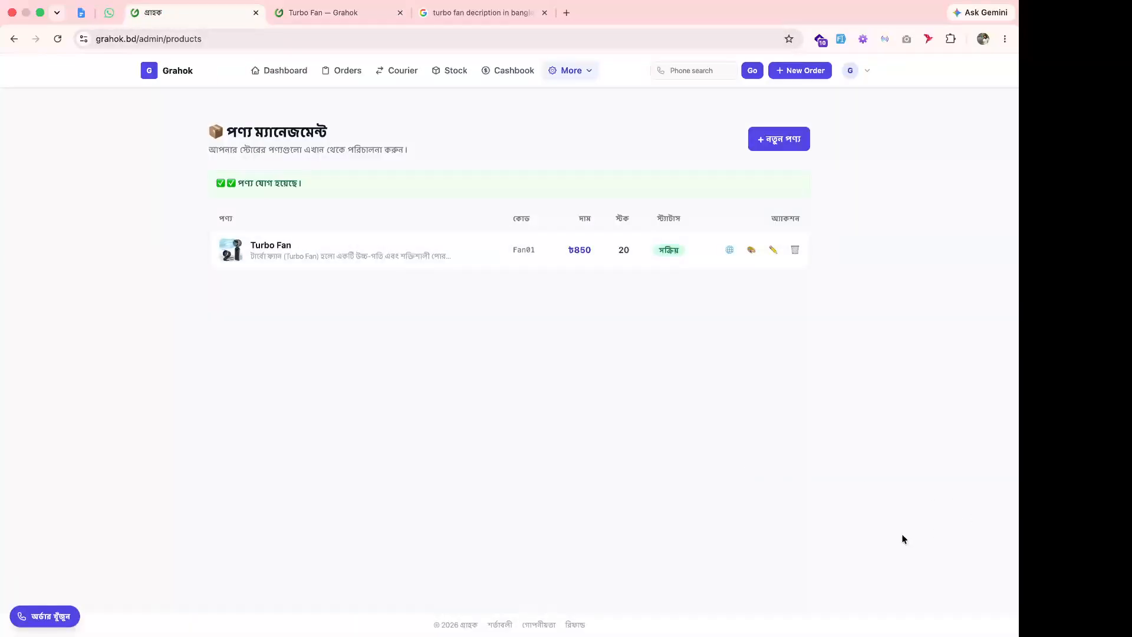
click(172, 81)
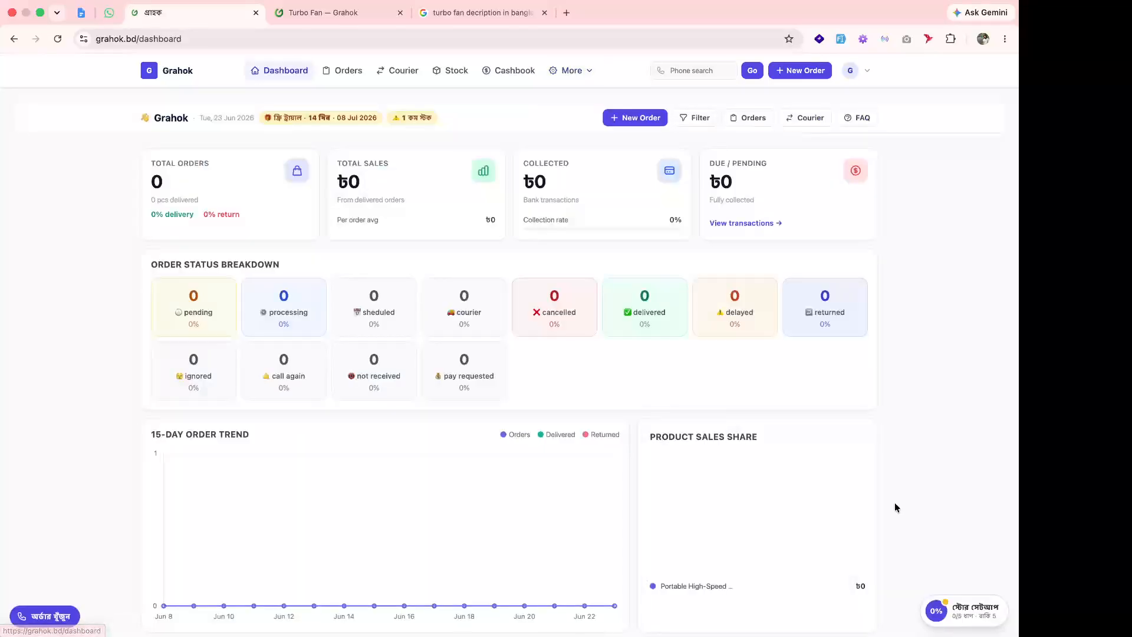
click(975, 613)
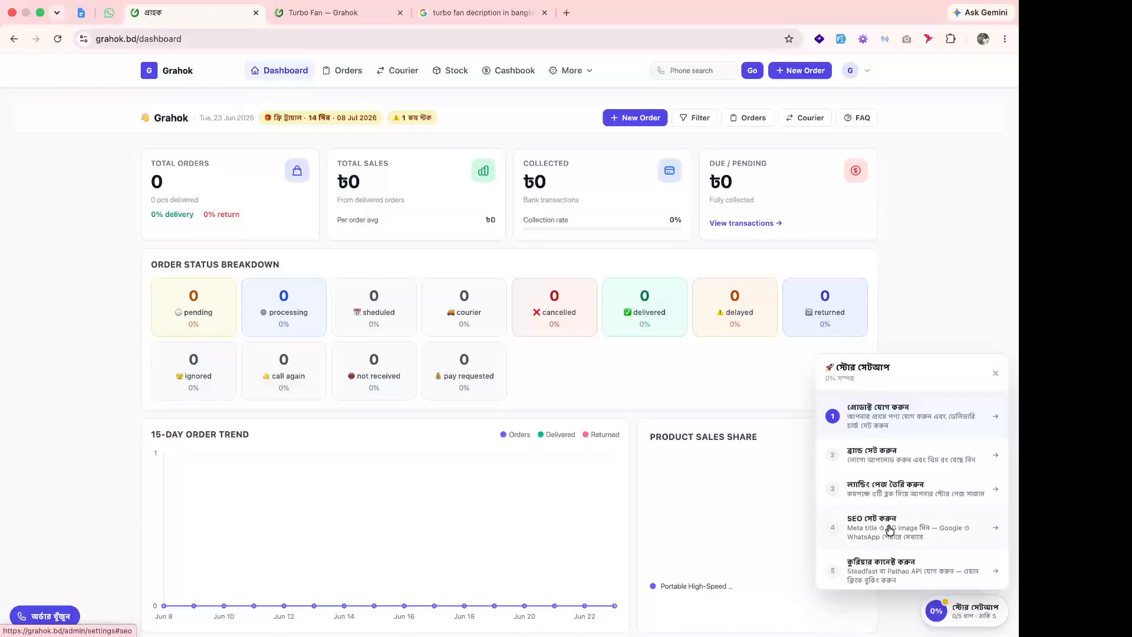
click(901, 286)
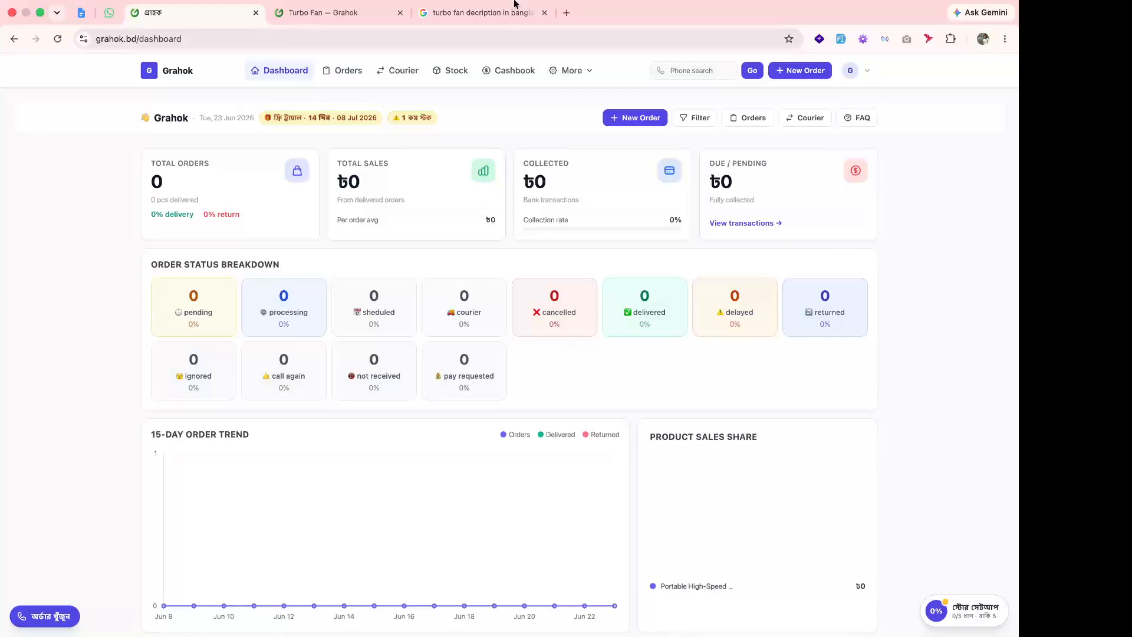
click(340, 34)
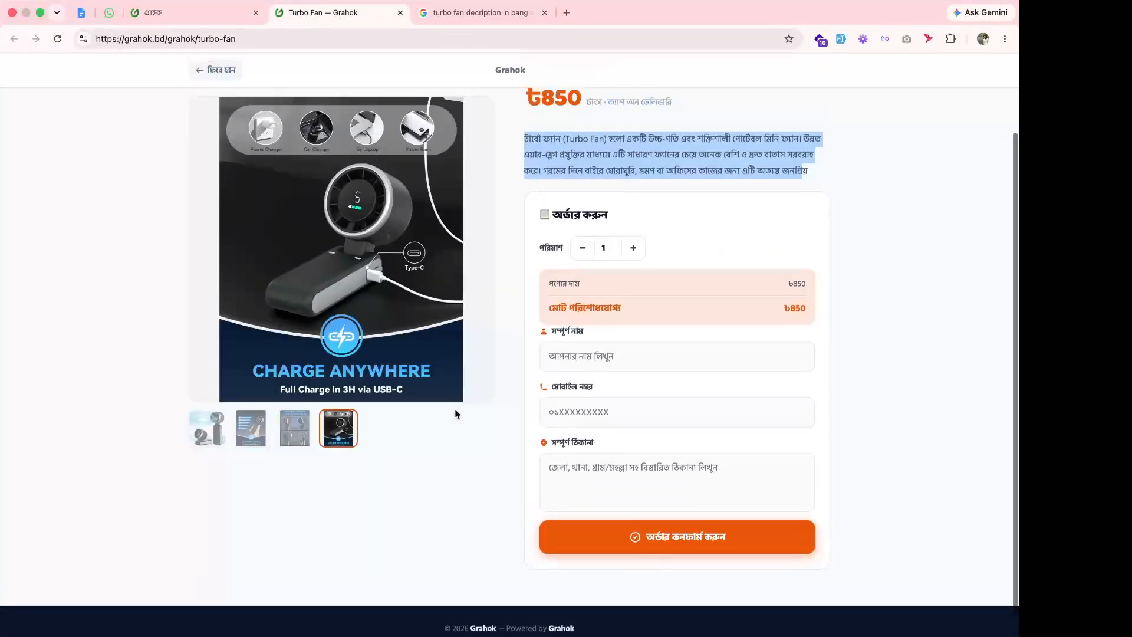
Reload grahok.bd/grahok/turbo-fan and scroll down to its order form.
click(250, 39)
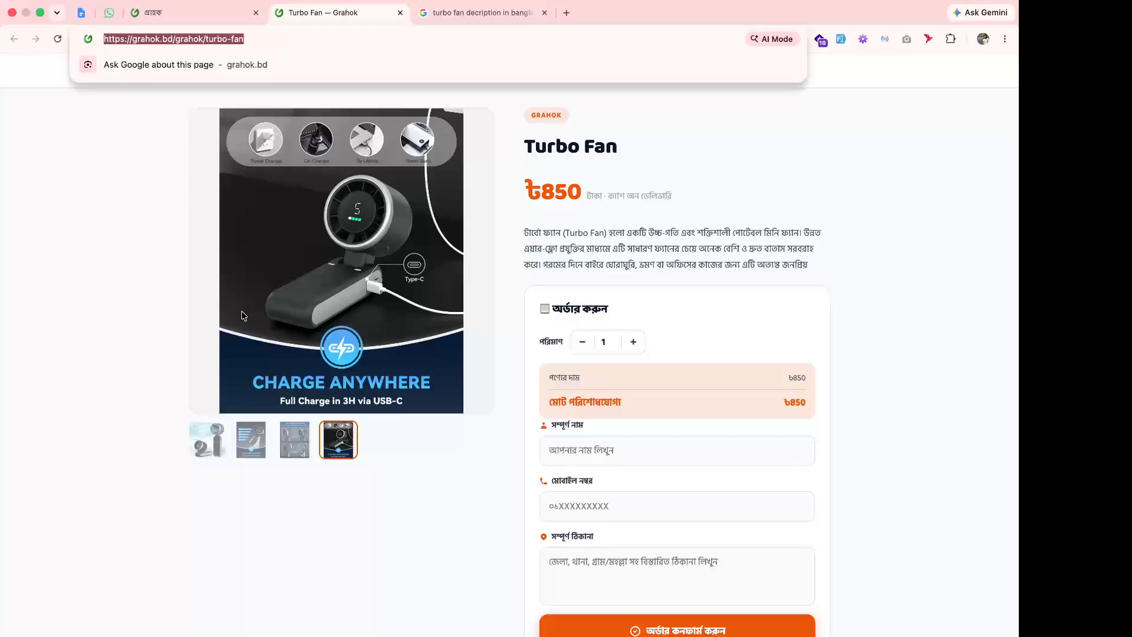
click(143, 301)
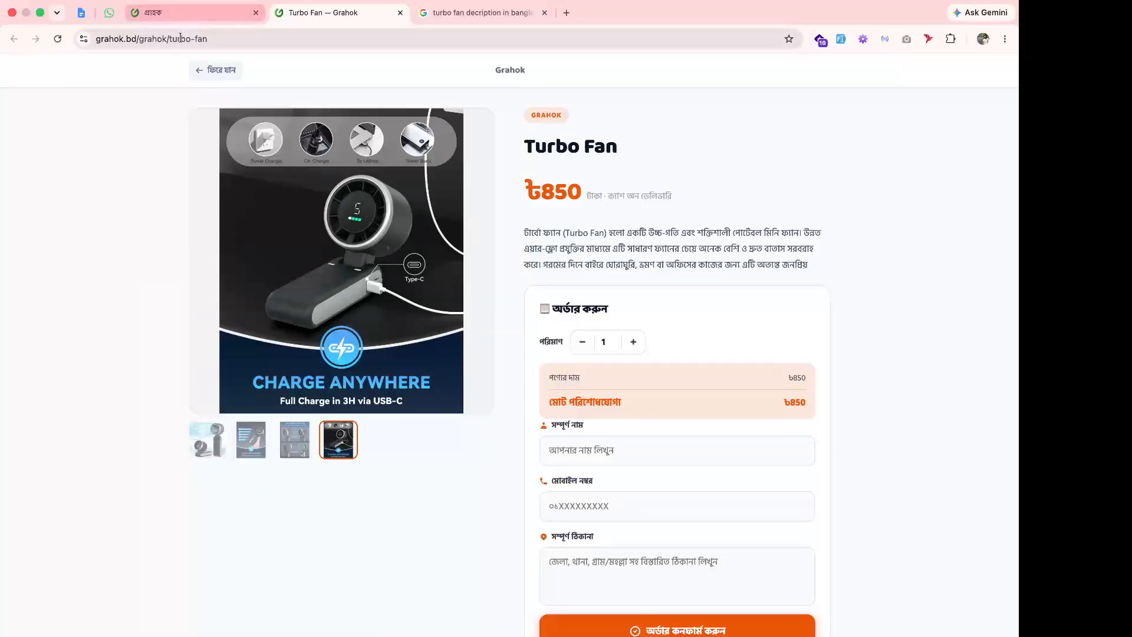
drag(170, 39, 232, 43)
key(BackSpace)
key(BackSpace)
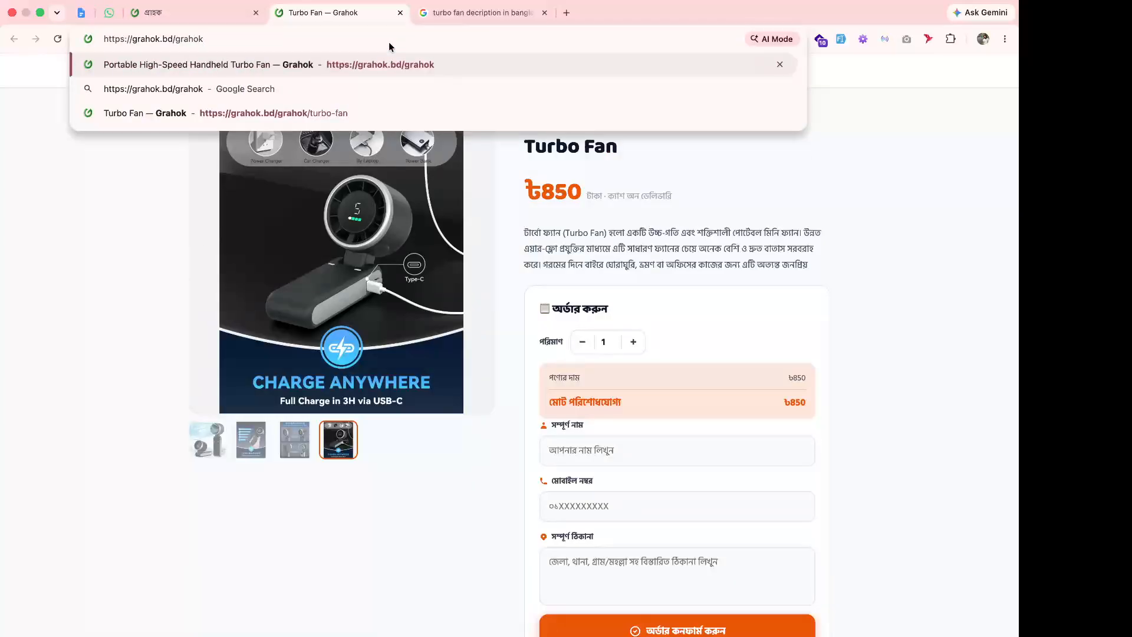
key(Return)
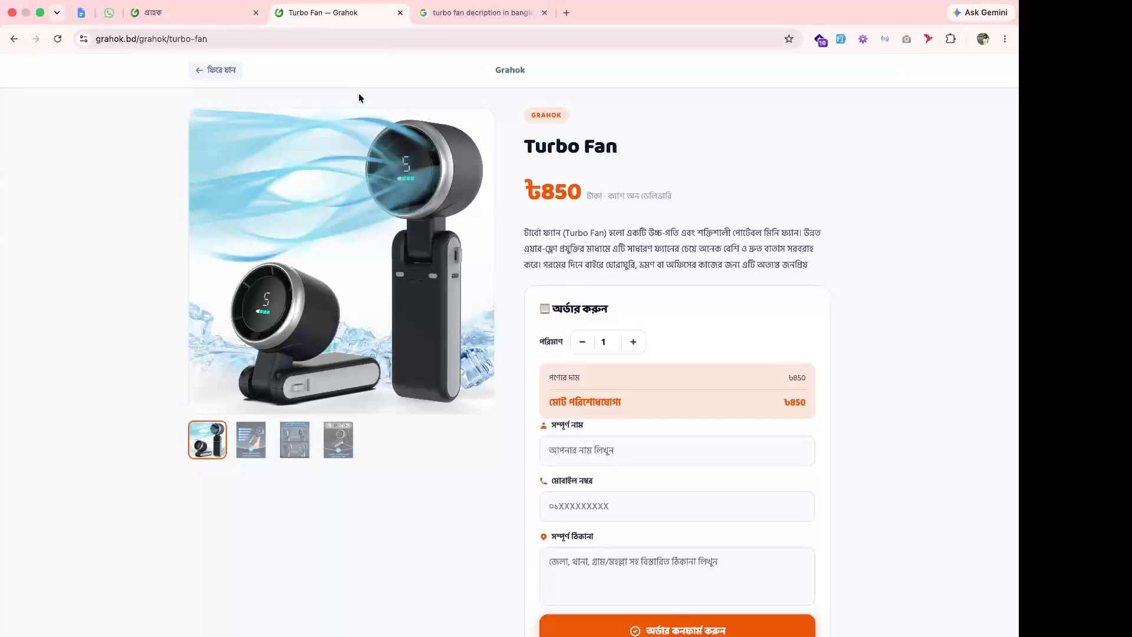
scroll(591, 227, down, 1)
scroll(591, 227, up, 1)
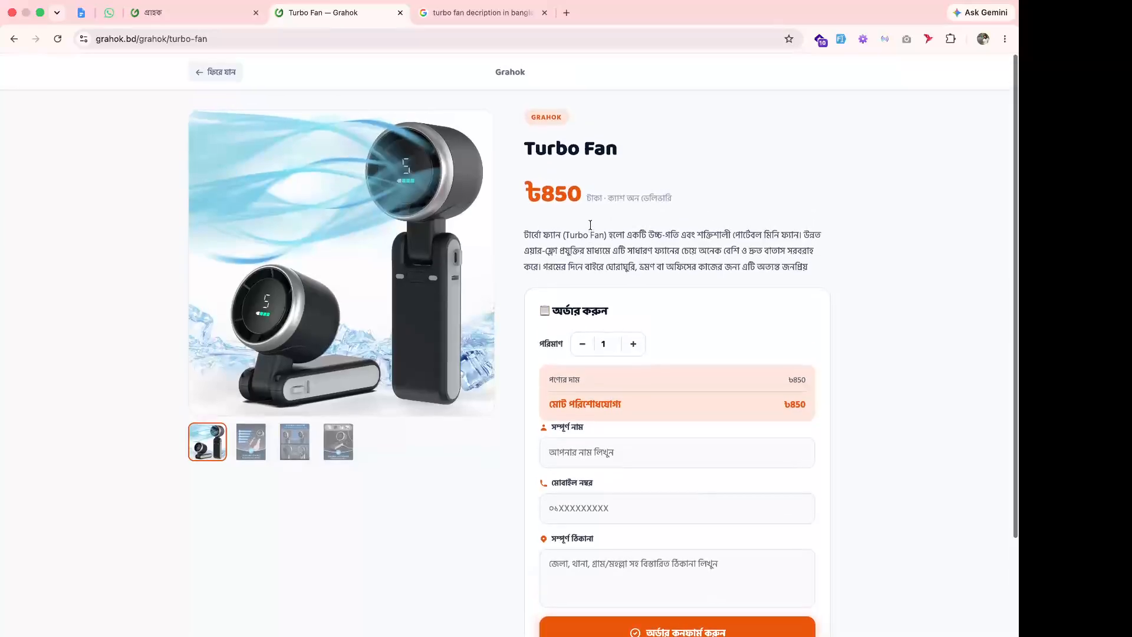
drag(531, 233, 725, 265)
scroll(627, 358, down, 2)
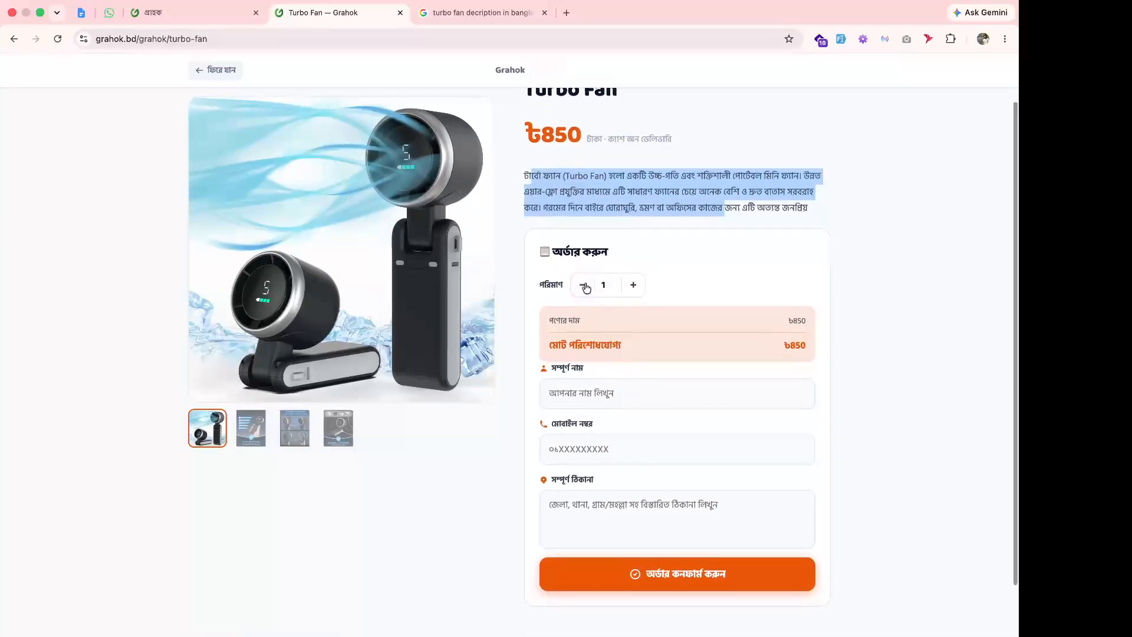
click(588, 406)
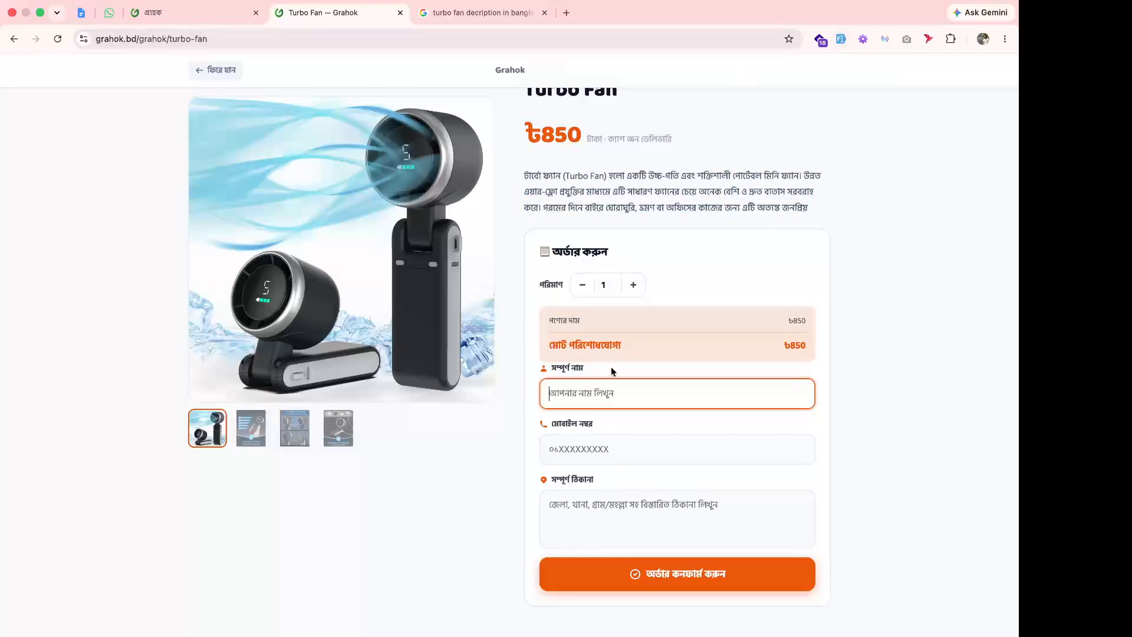
Enter the customer's name, mobile number and delivery address, then submit the ৳850 order.
text(Adnan)
click(579, 450)
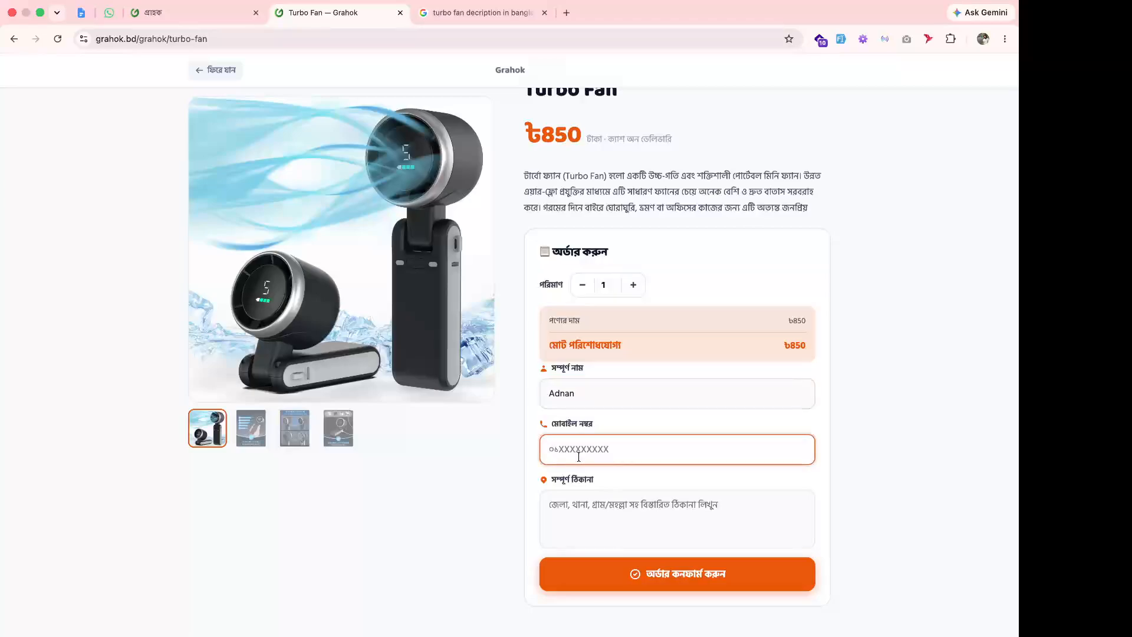
click(572, 538)
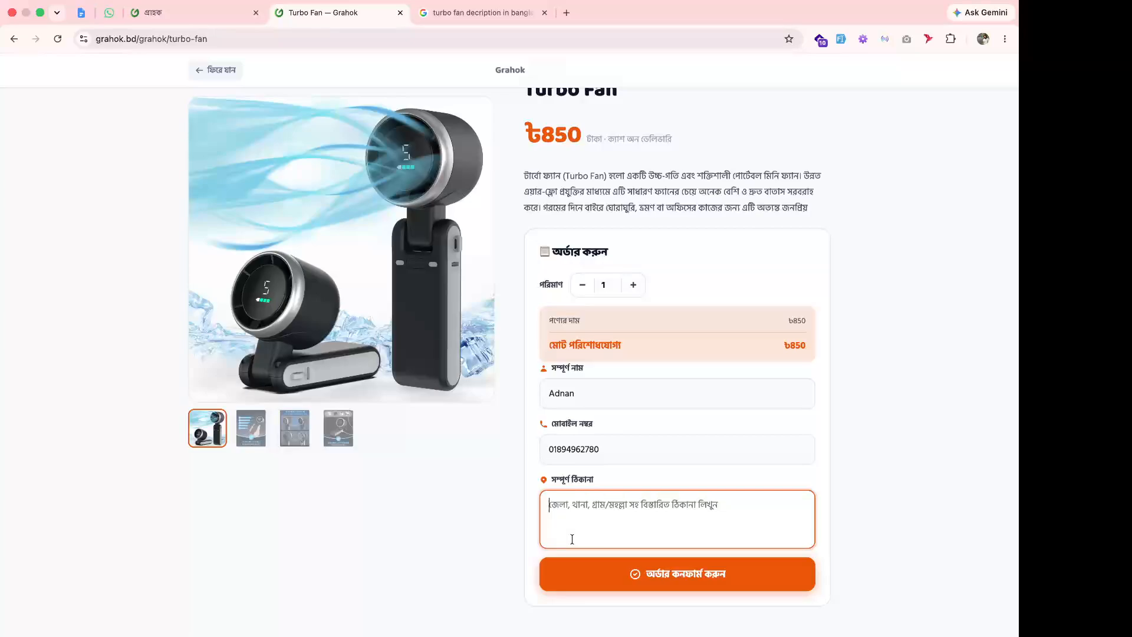
text(Farm)
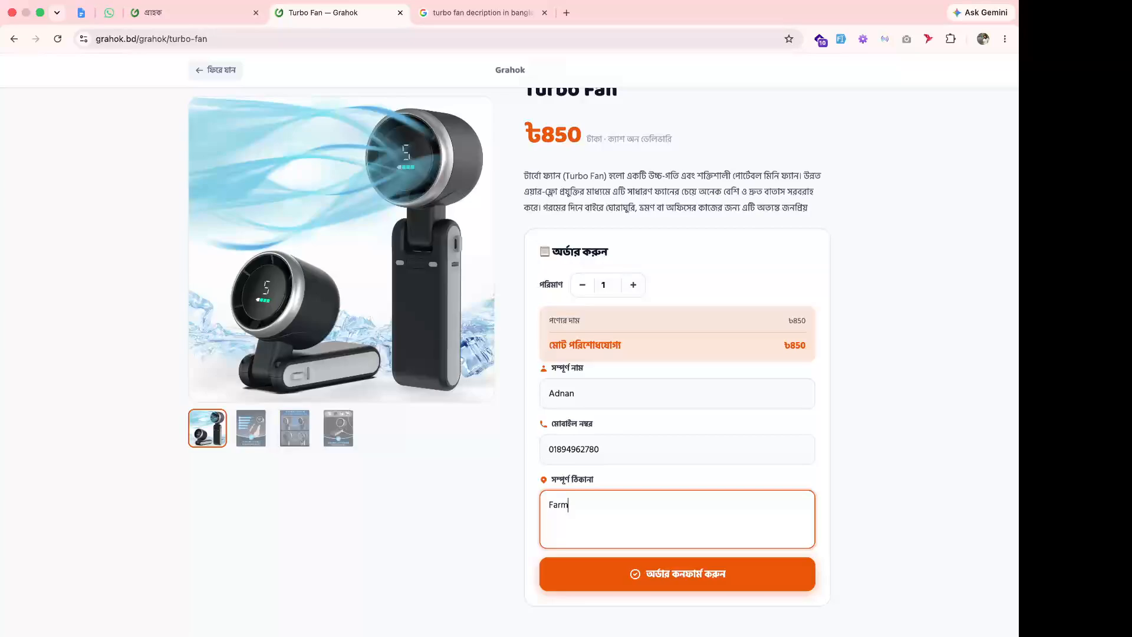
text(gate, dhaka)
scroll(693, 472, up, 1)
scroll(693, 470, down, 3)
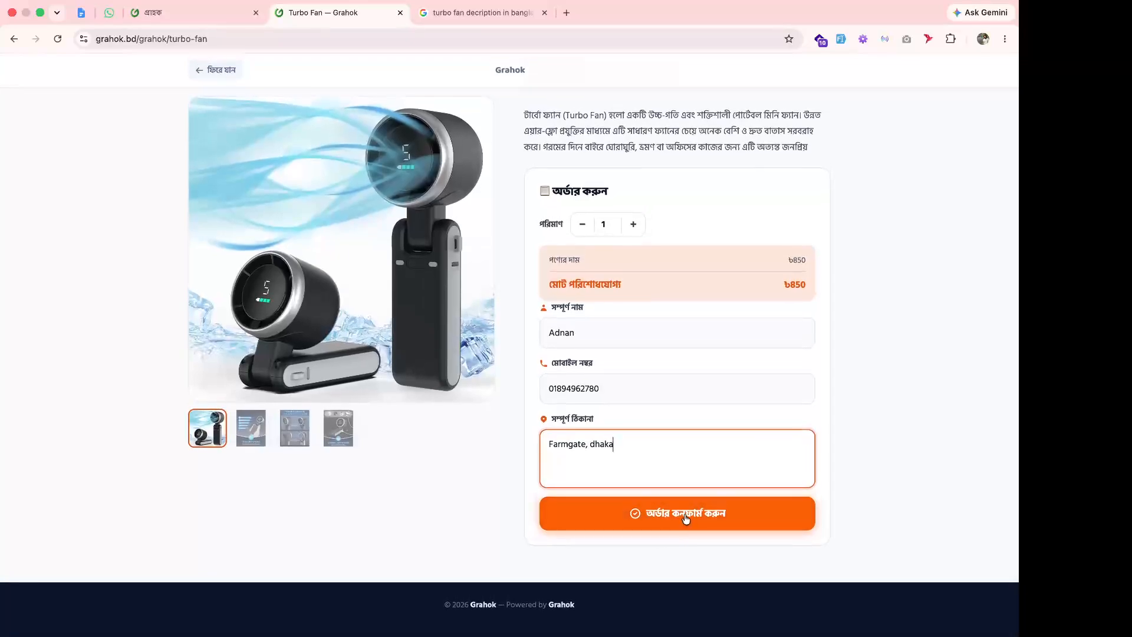
click(685, 516)
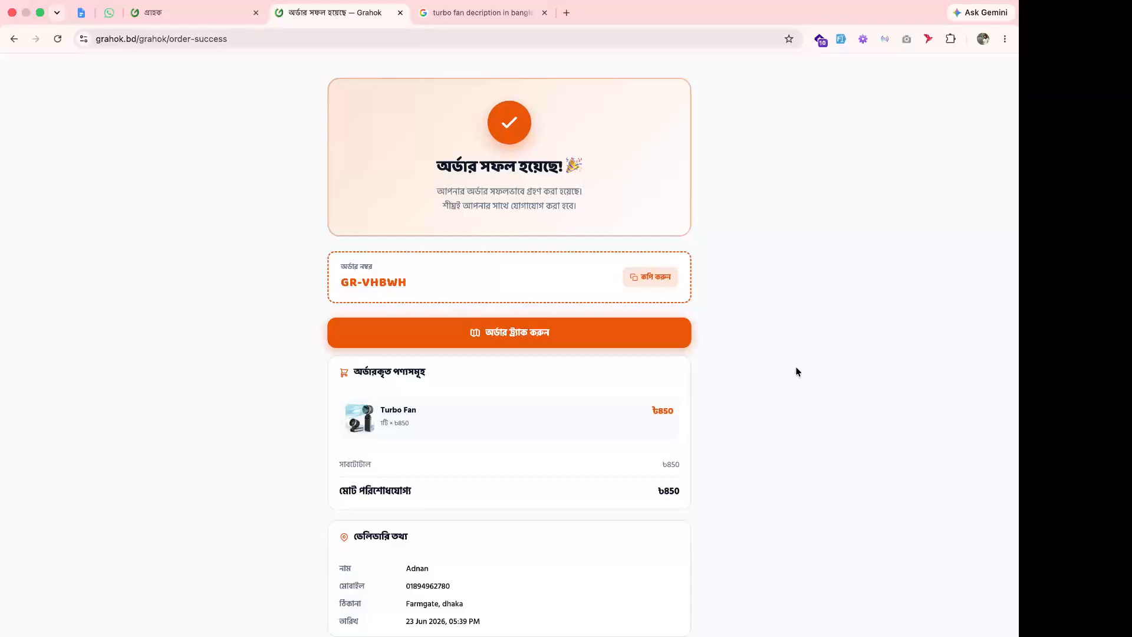
Use Track order on the success page to view the order's Pending status.
scroll(752, 357, down, 3)
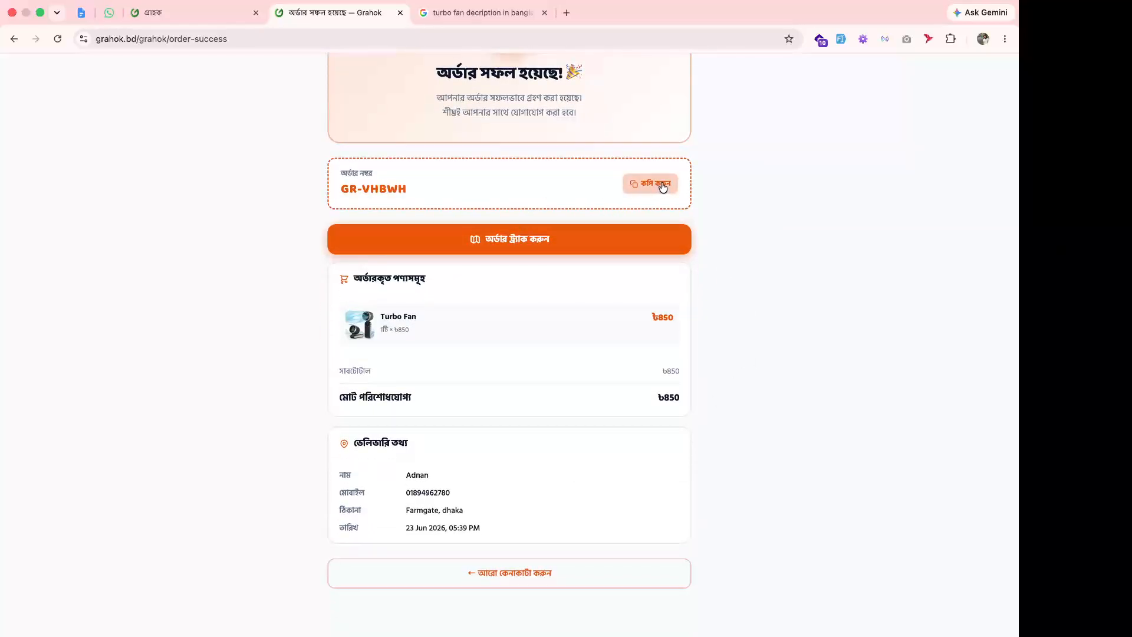
click(541, 240)
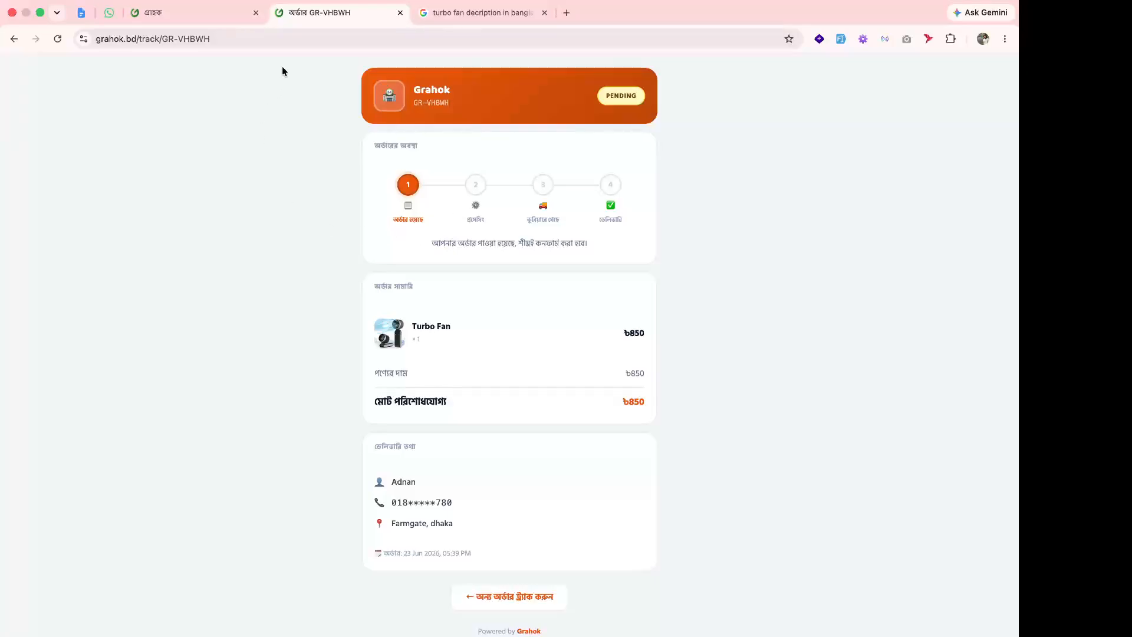
click(506, 597)
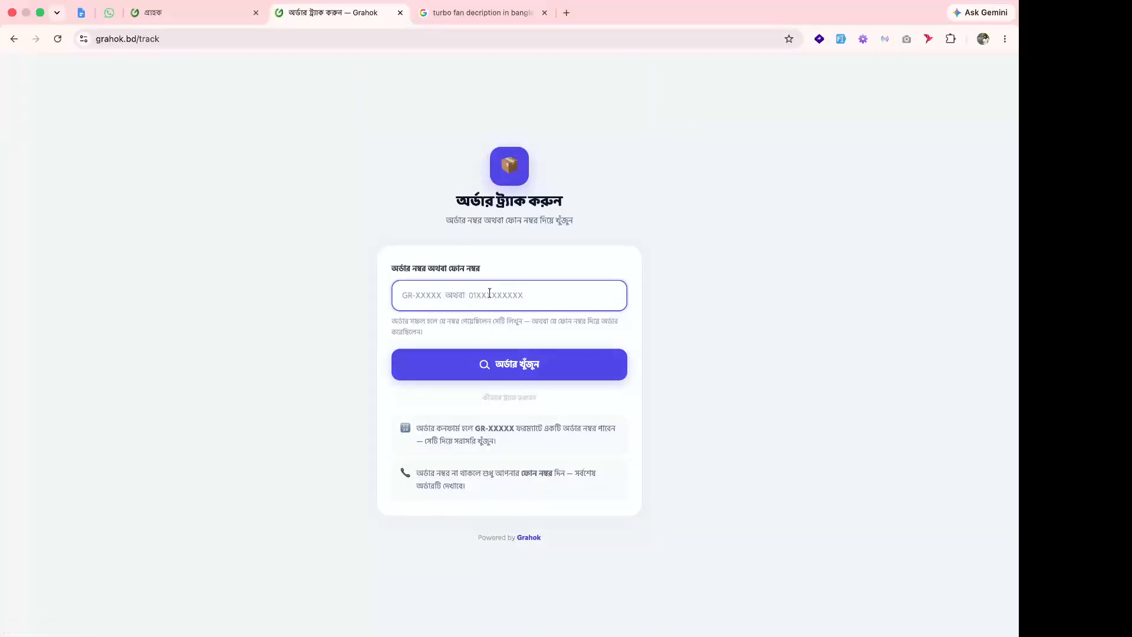
click(497, 371)
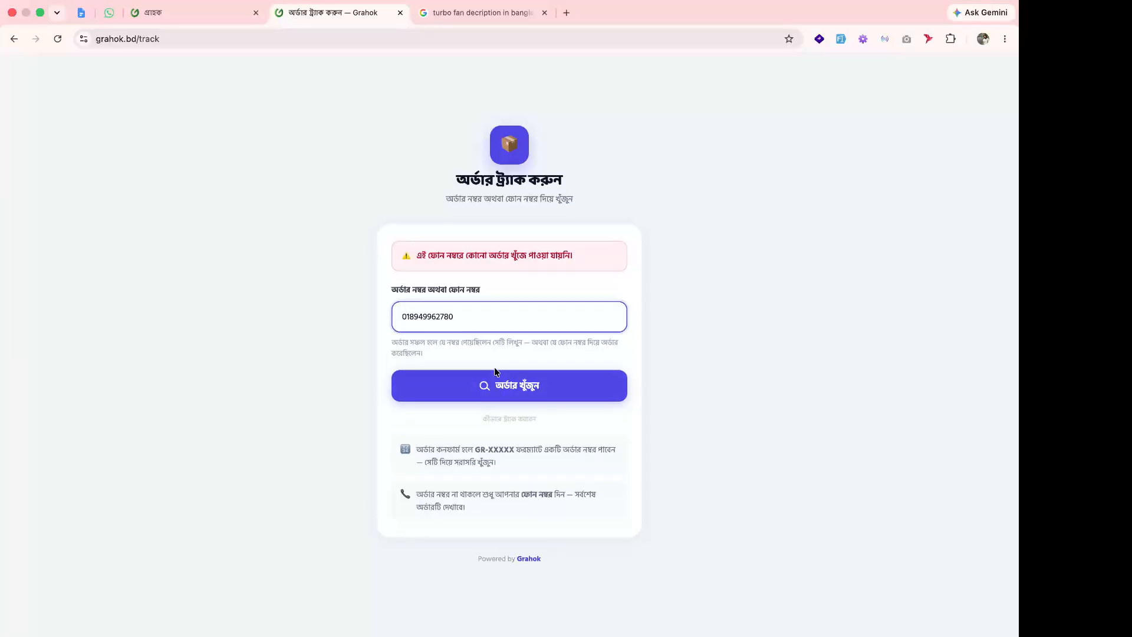
click(468, 320)
key(BackSpace)
click(530, 388)
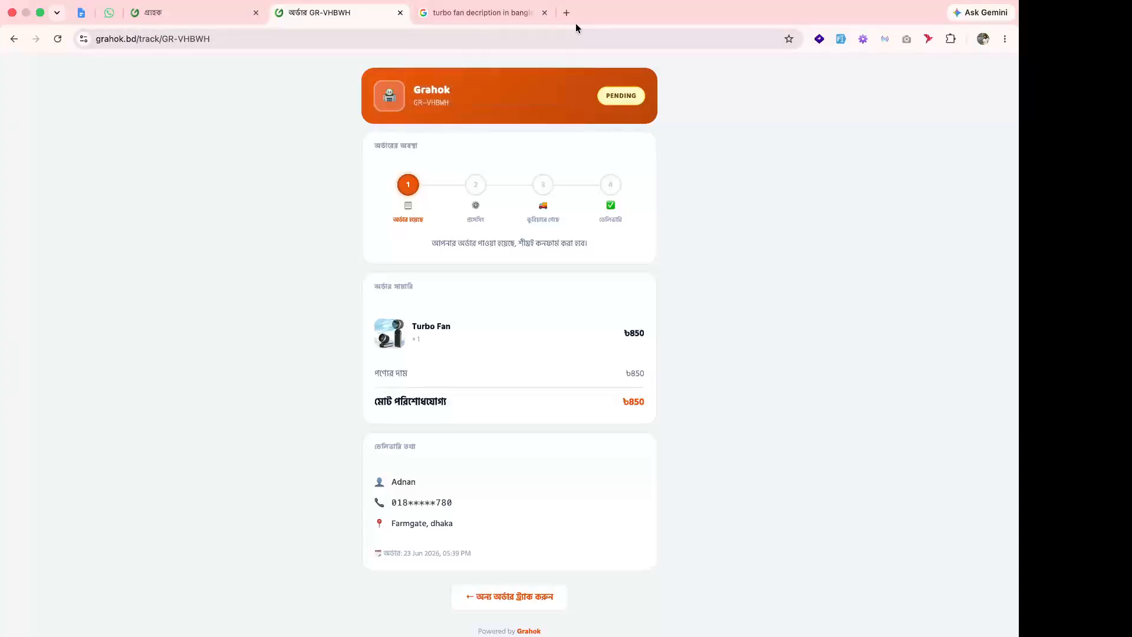
Refresh the Grahok admin dashboard and list the pending orders, including the new ৳850 Turbo Fan order.
click(183, 18)
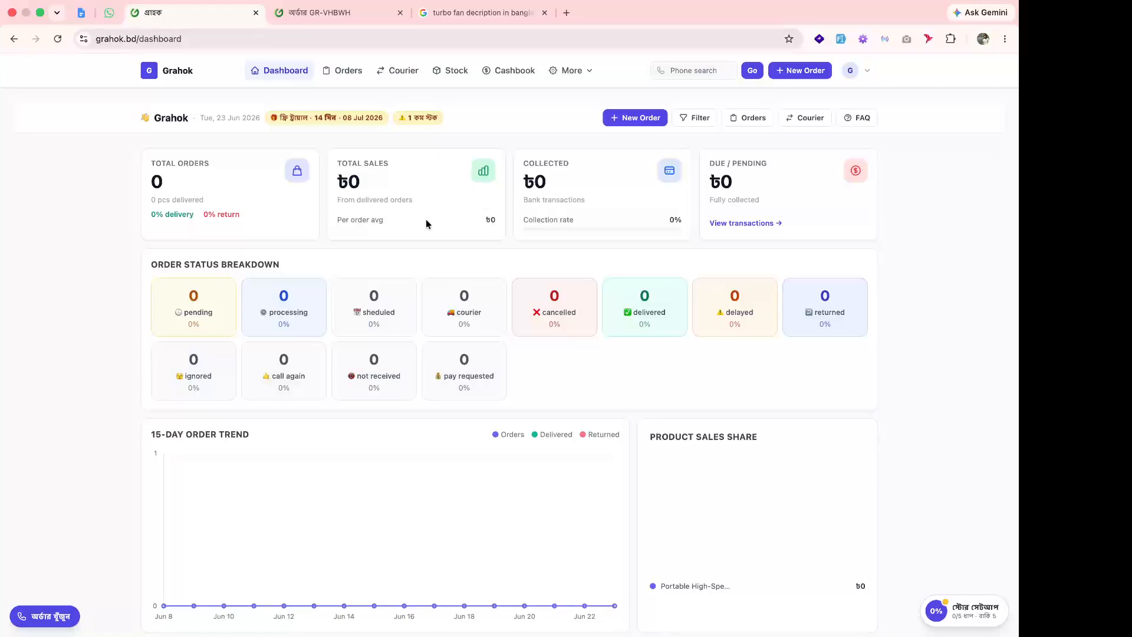
click(290, 311)
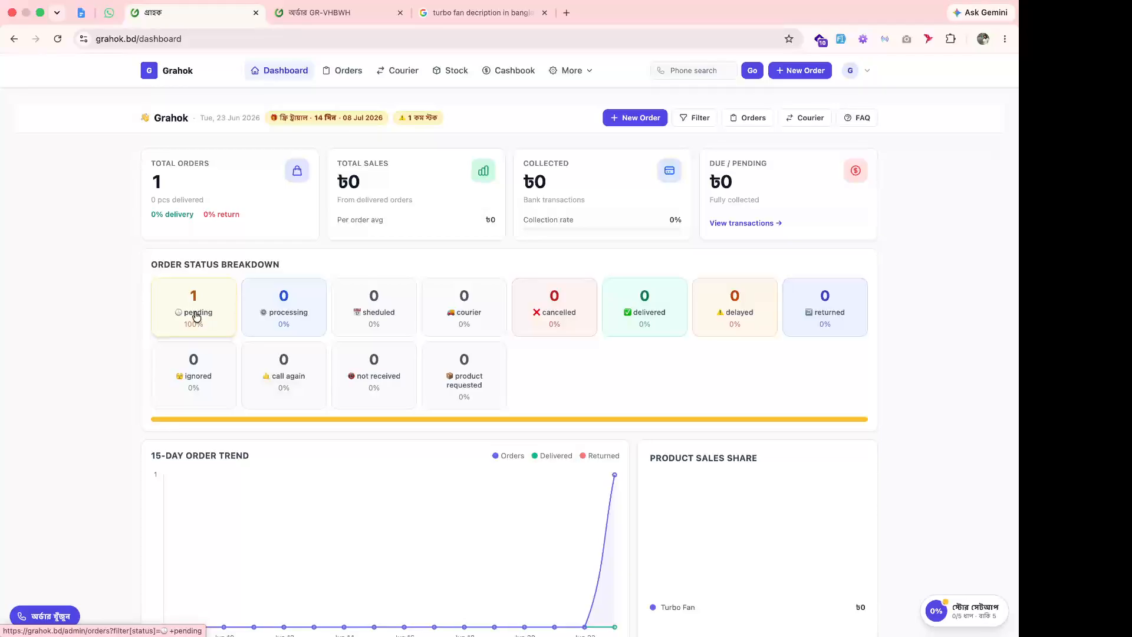
click(197, 317)
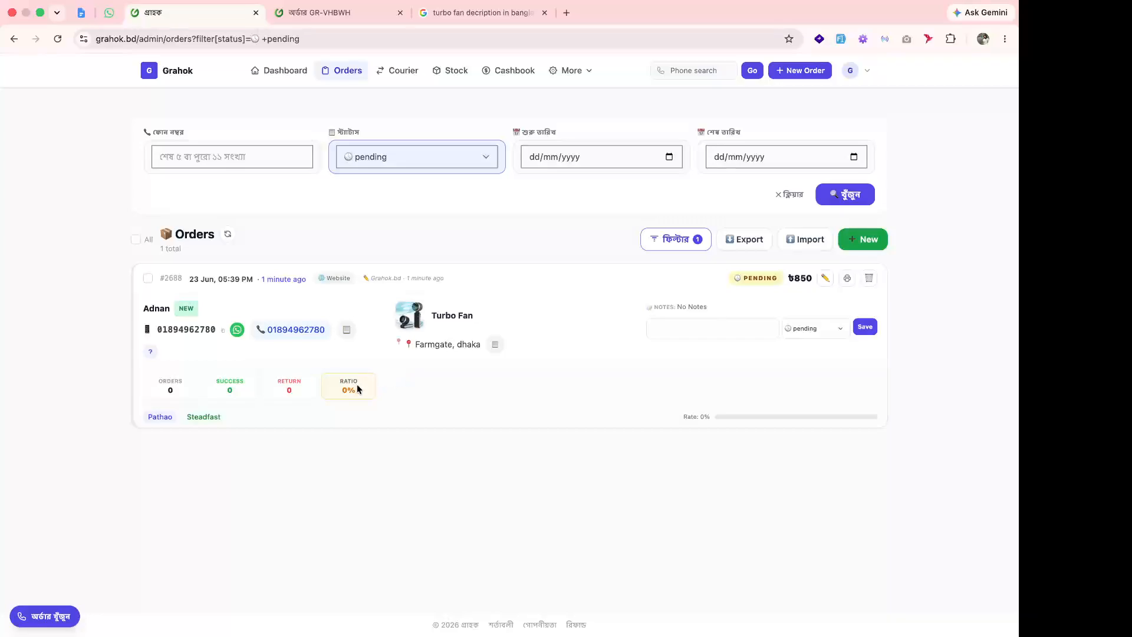
drag(160, 385, 253, 392)
click(374, 393)
double_click(227, 392)
double_click(283, 382)
double_click(358, 391)
Try messaging the order's customer through WhatsApp Web, then close that tab.
click(298, 330)
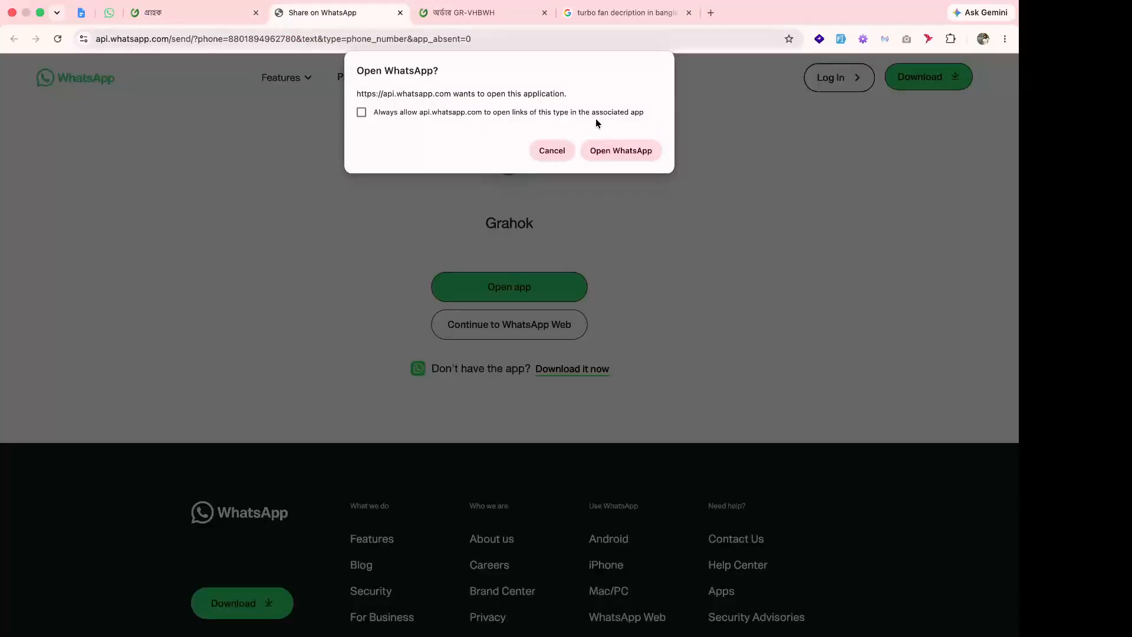
click(552, 150)
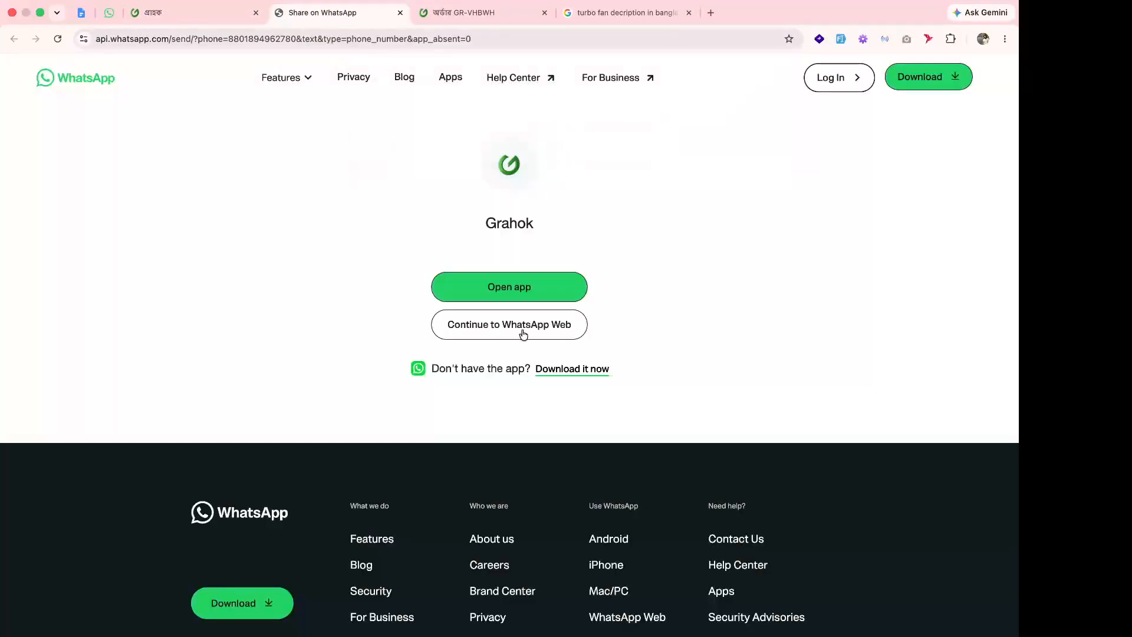
click(532, 332)
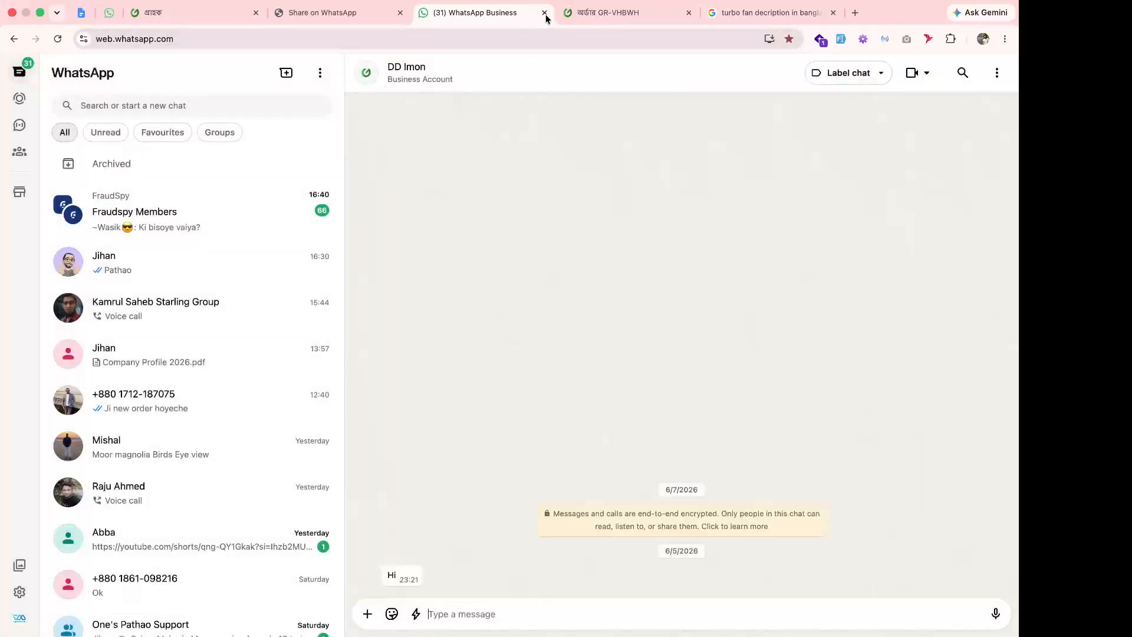
click(544, 12)
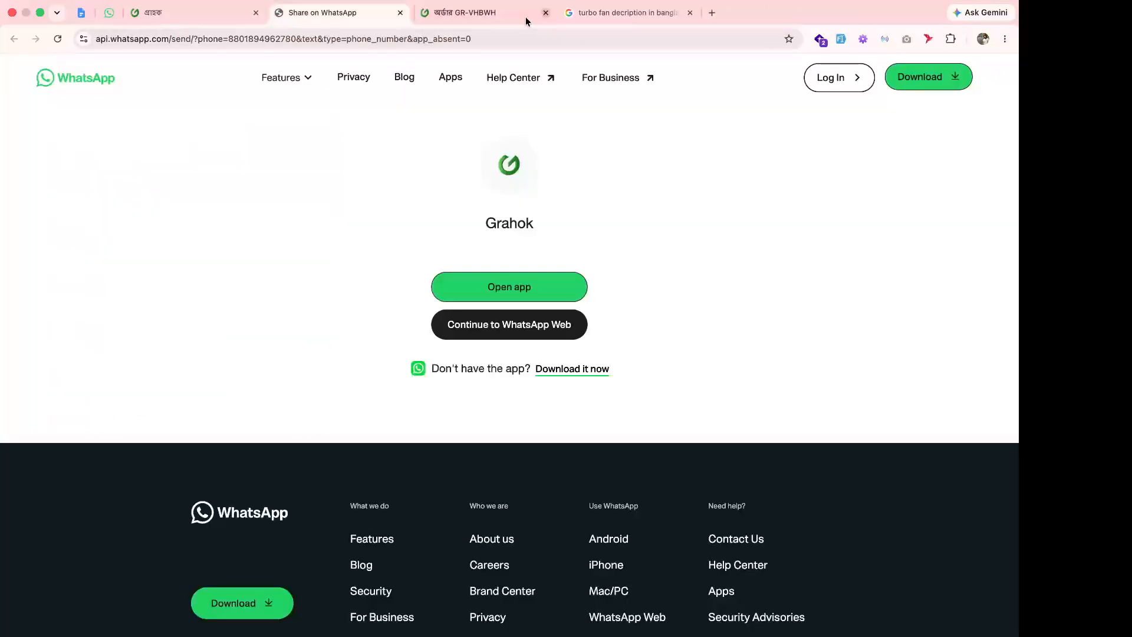
click(157, 17)
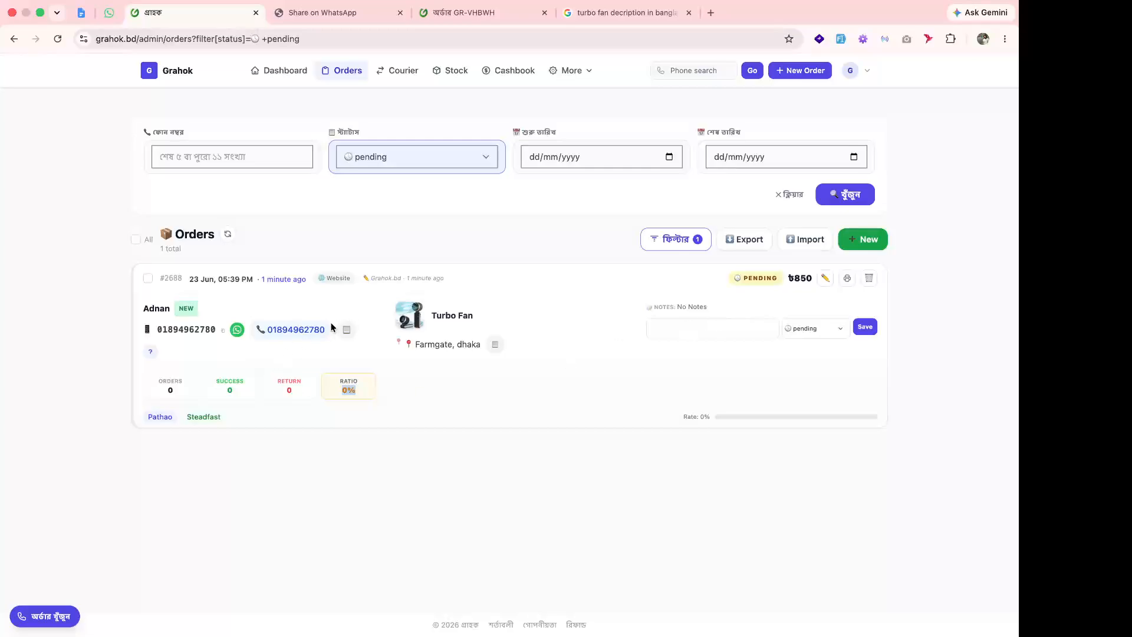
click(817, 327)
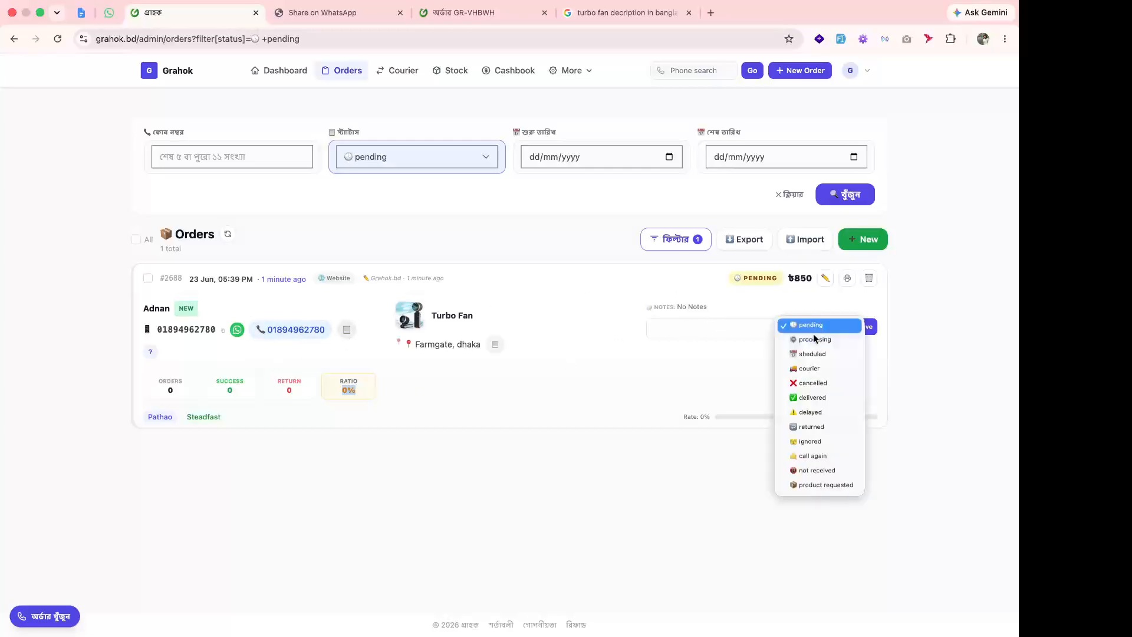
click(849, 338)
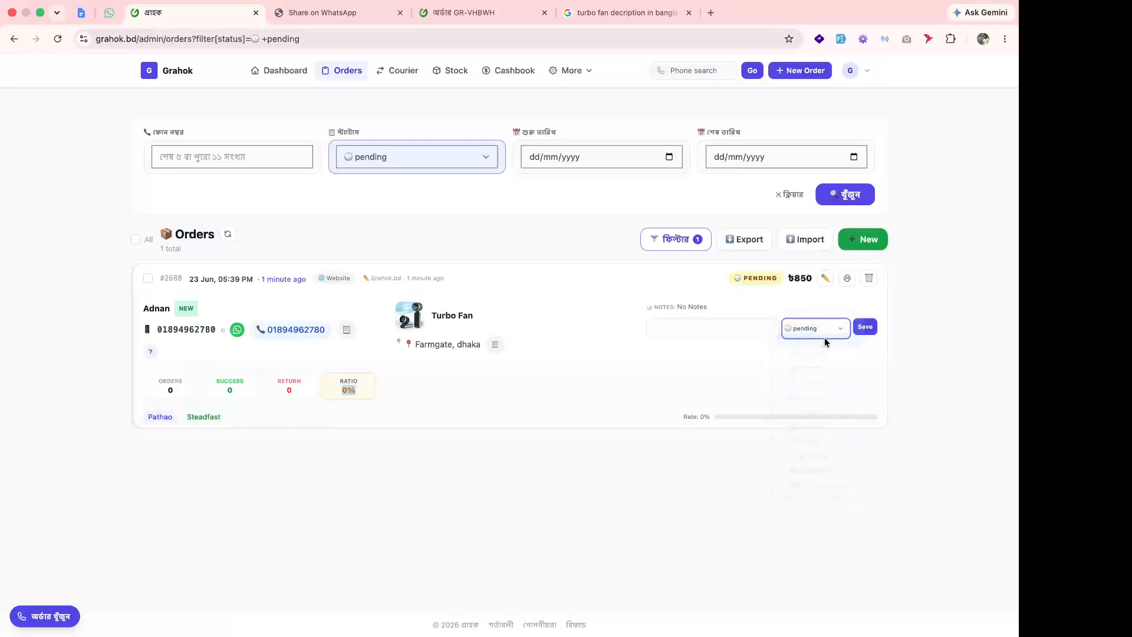
click(866, 328)
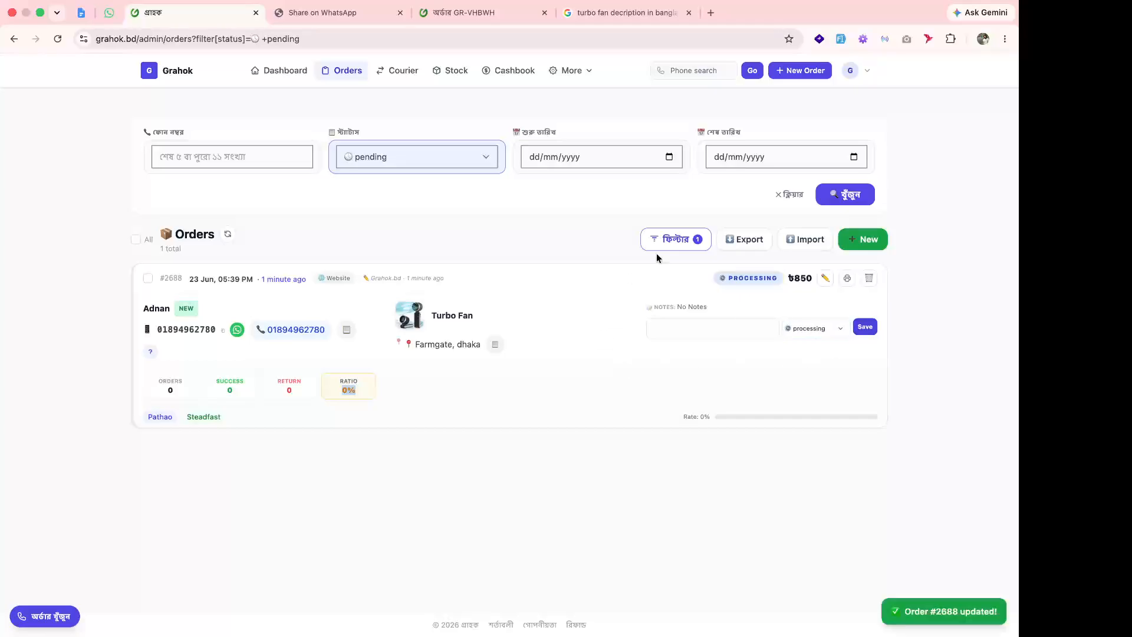
click(171, 73)
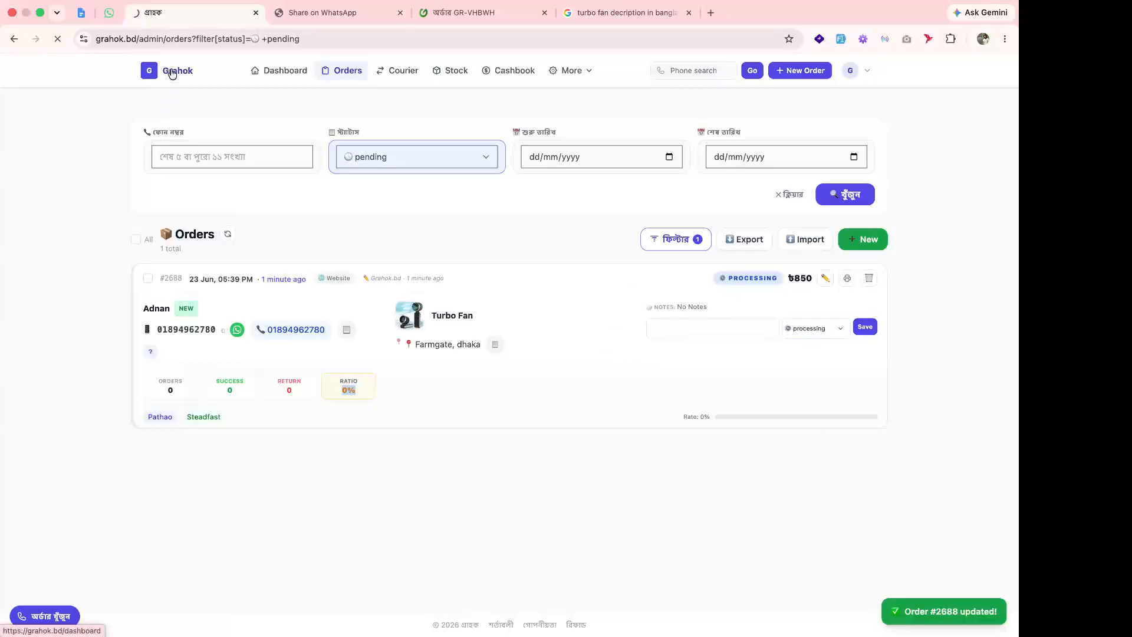
click(294, 317)
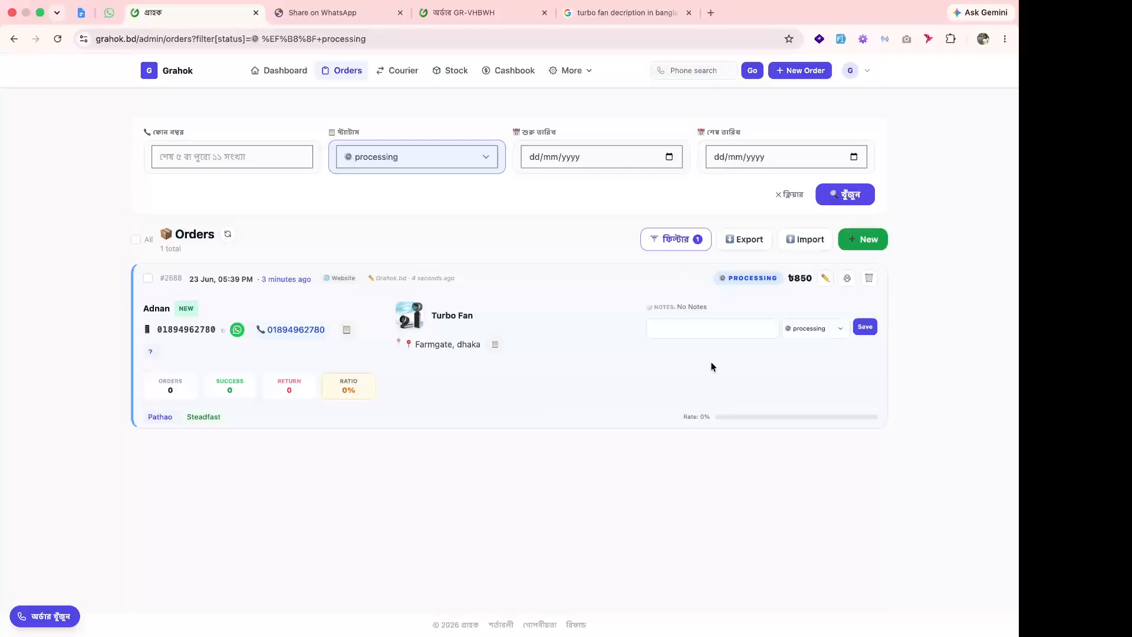
click(814, 329)
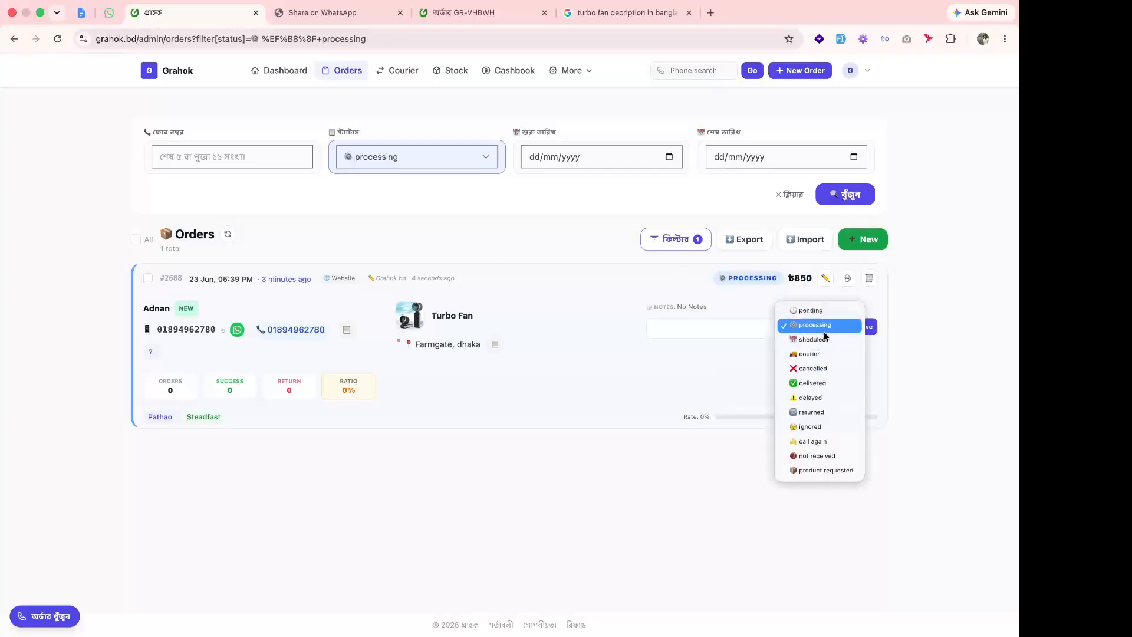
click(827, 356)
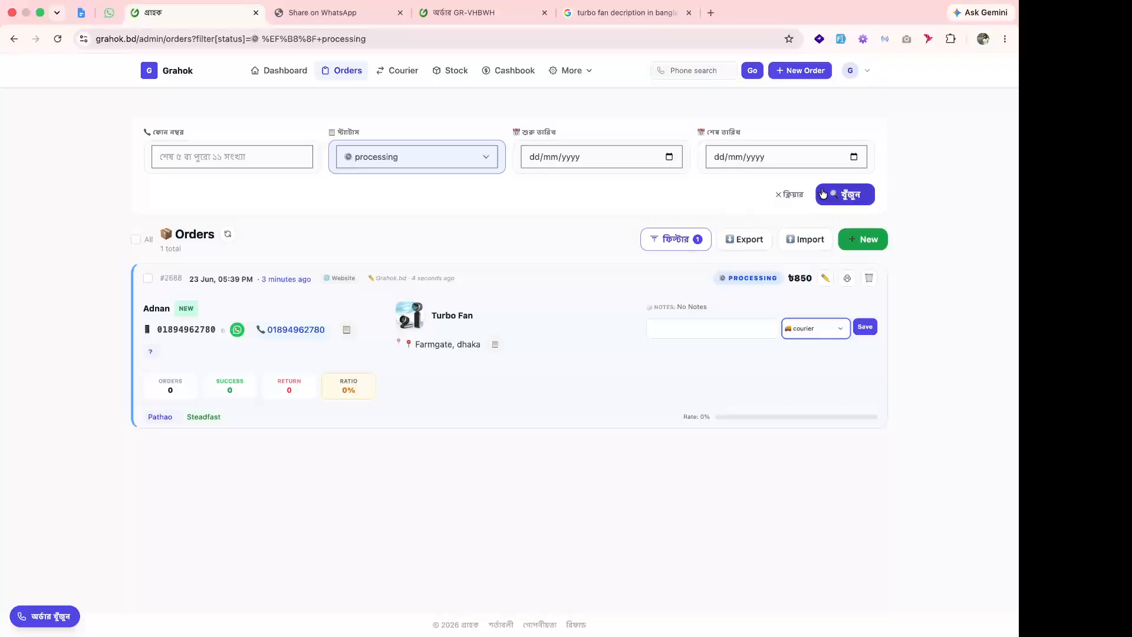
click(864, 328)
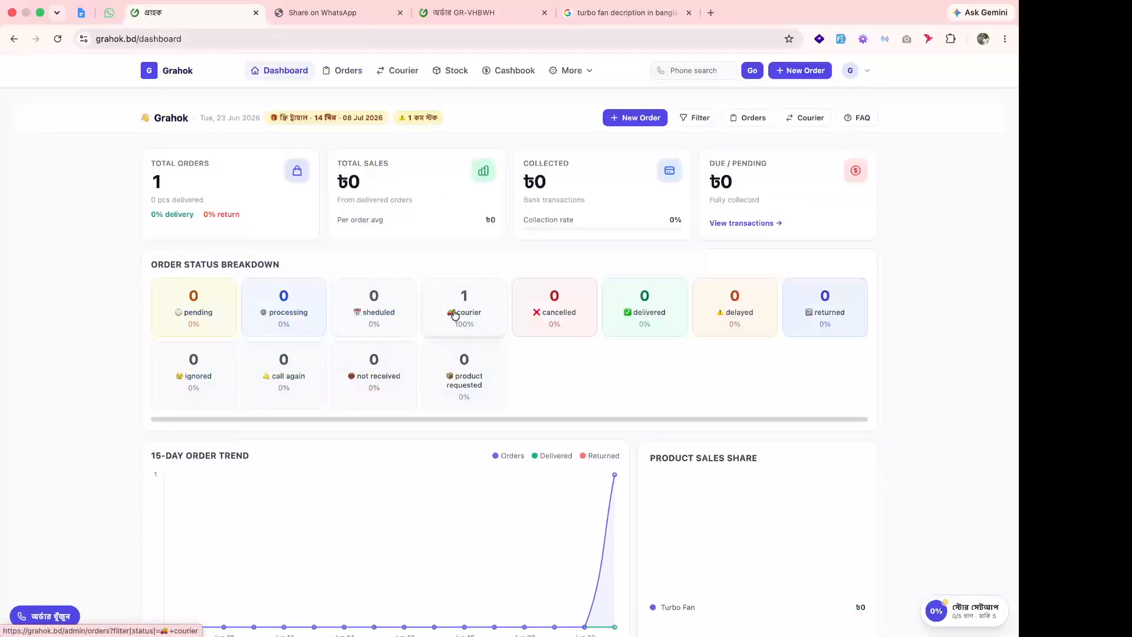
click(455, 313)
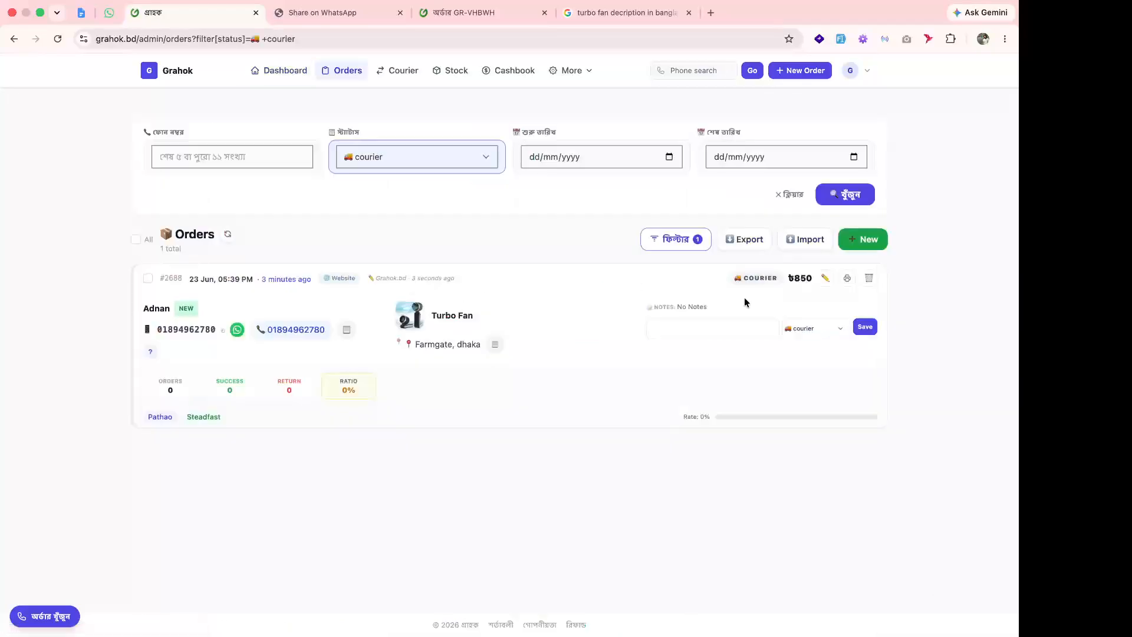
click(827, 327)
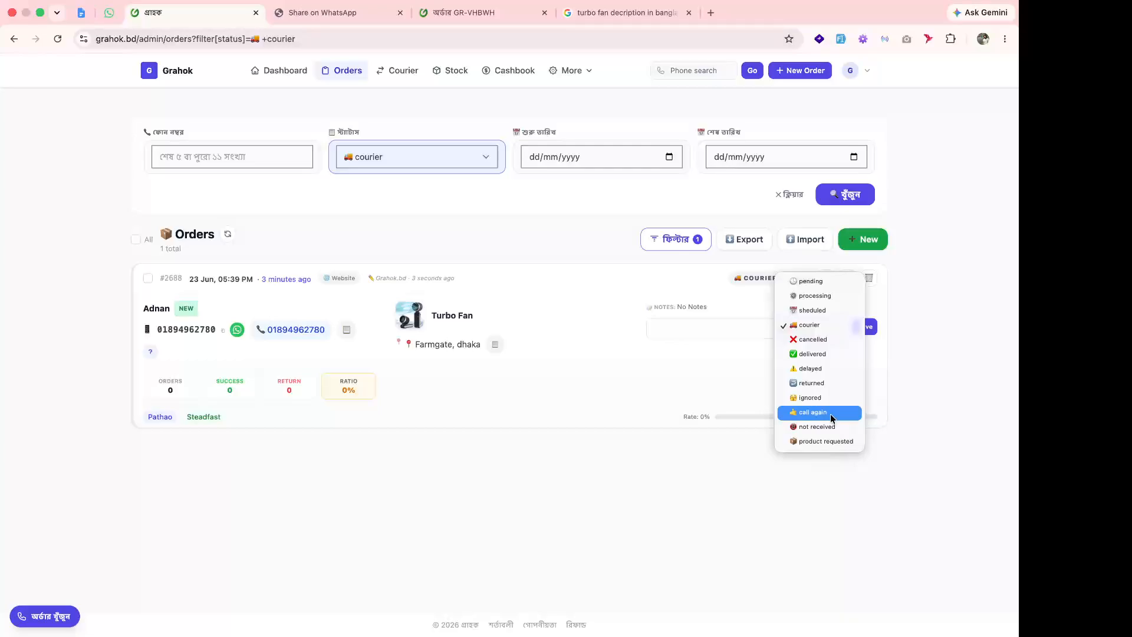
click(174, 74)
click(173, 76)
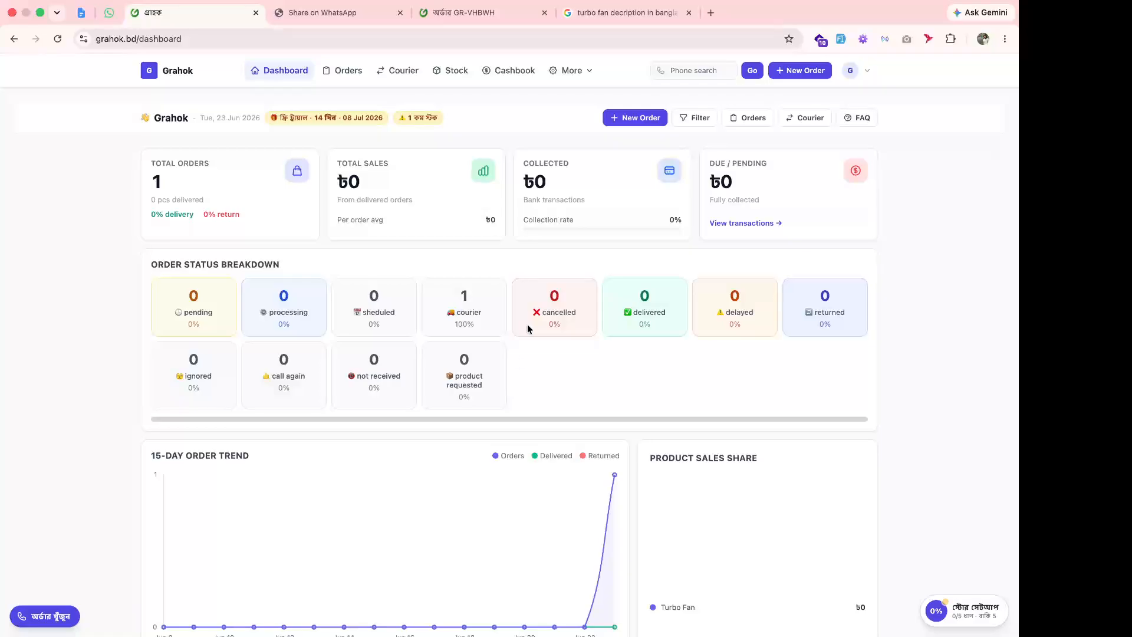
Open Turbo Fan from the More > Products list, then go back to the dashboard.
click(575, 71)
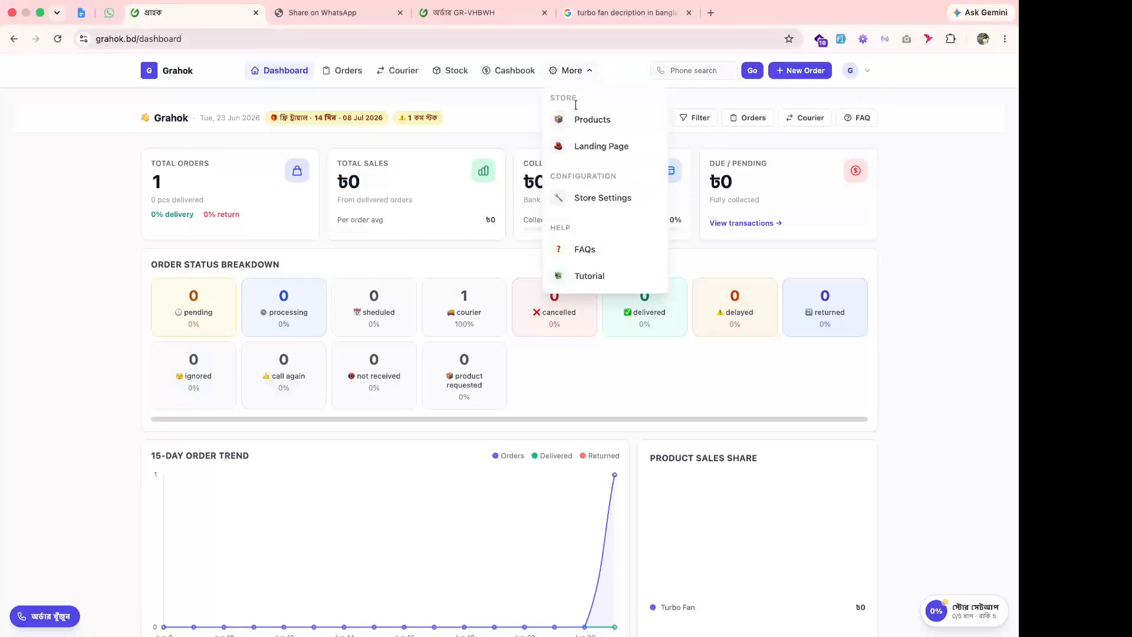
click(584, 119)
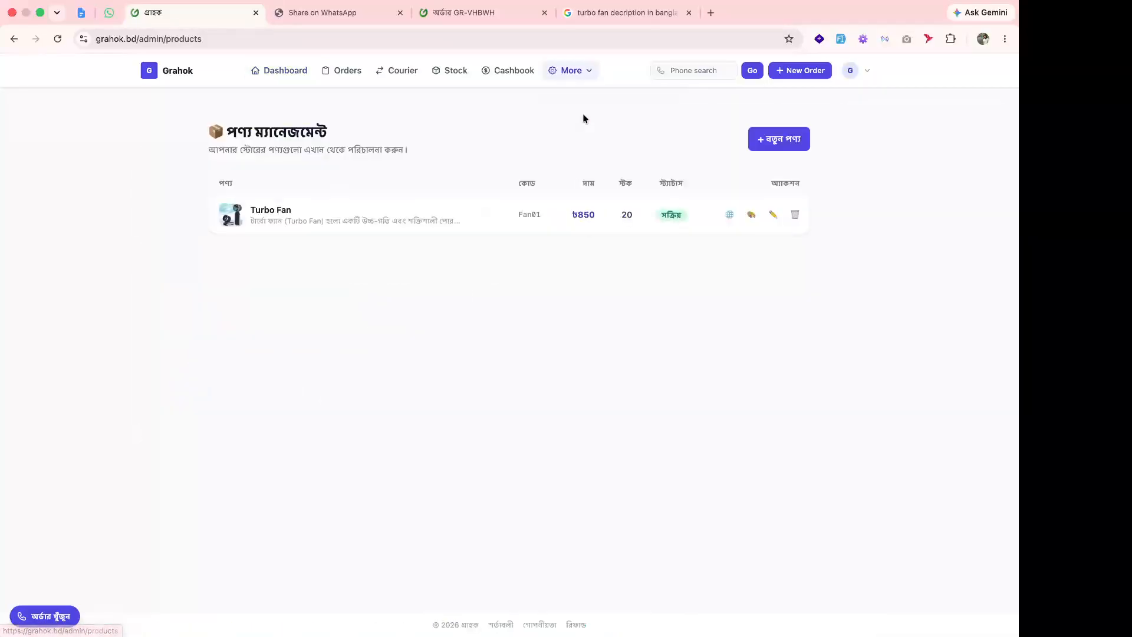
click(770, 214)
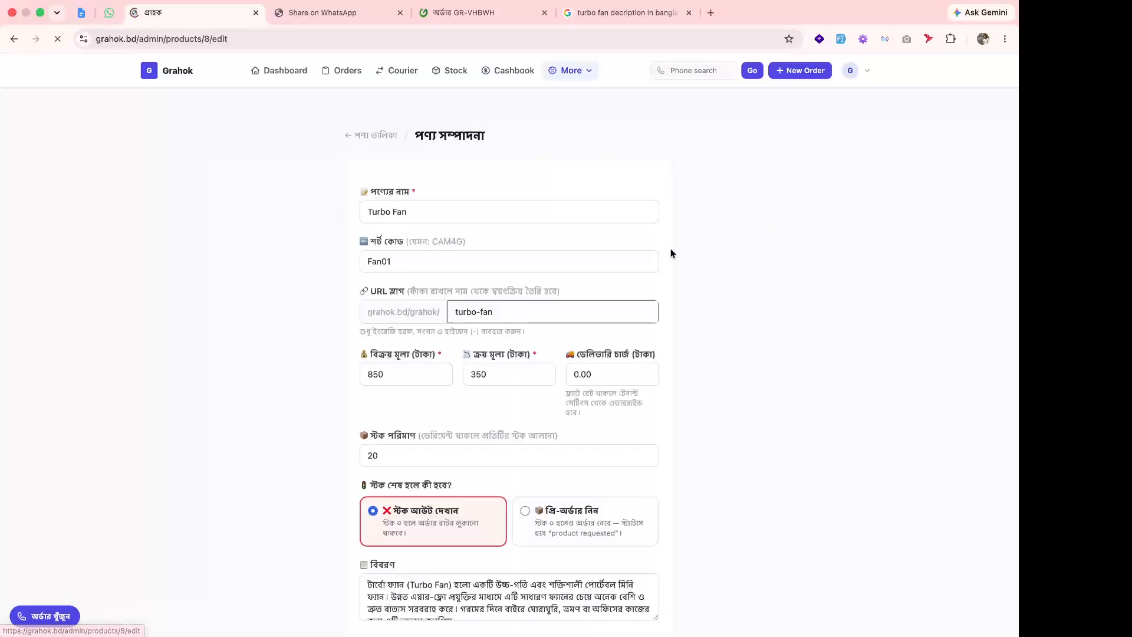
click(165, 70)
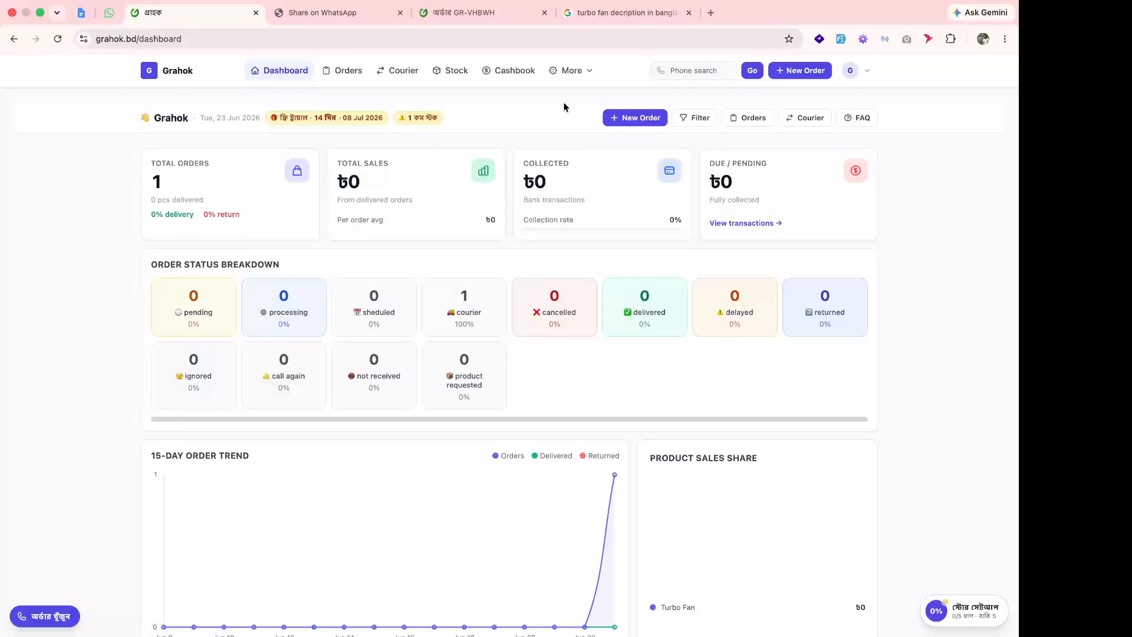
Open Turbo Fan's public store page from the products list, then its admin edit form.
click(591, 71)
click(581, 119)
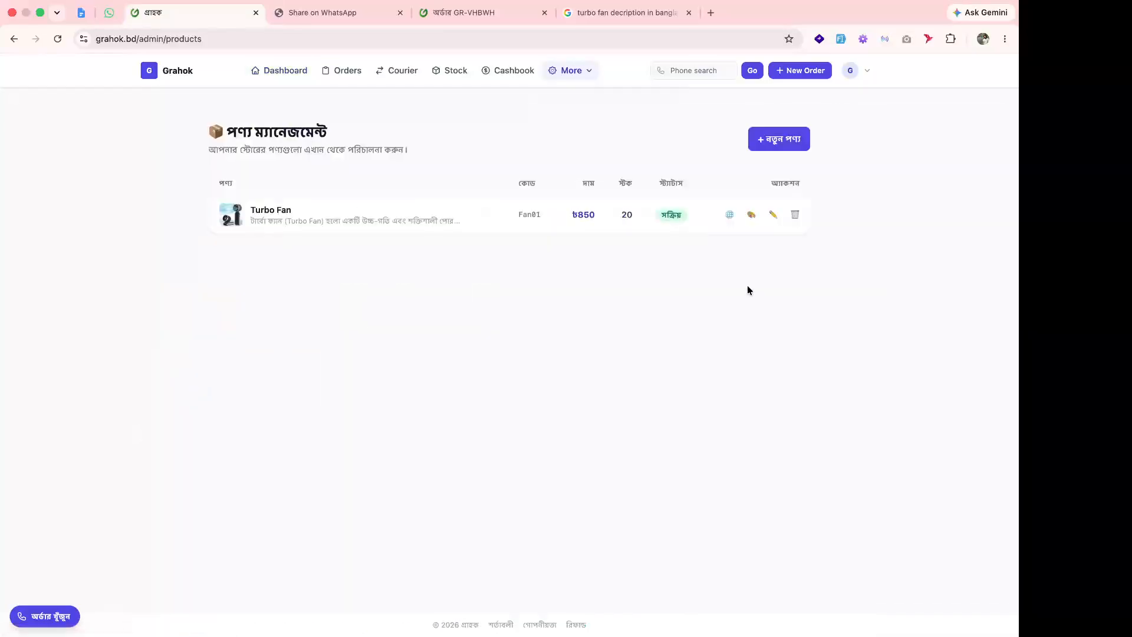
click(729, 214)
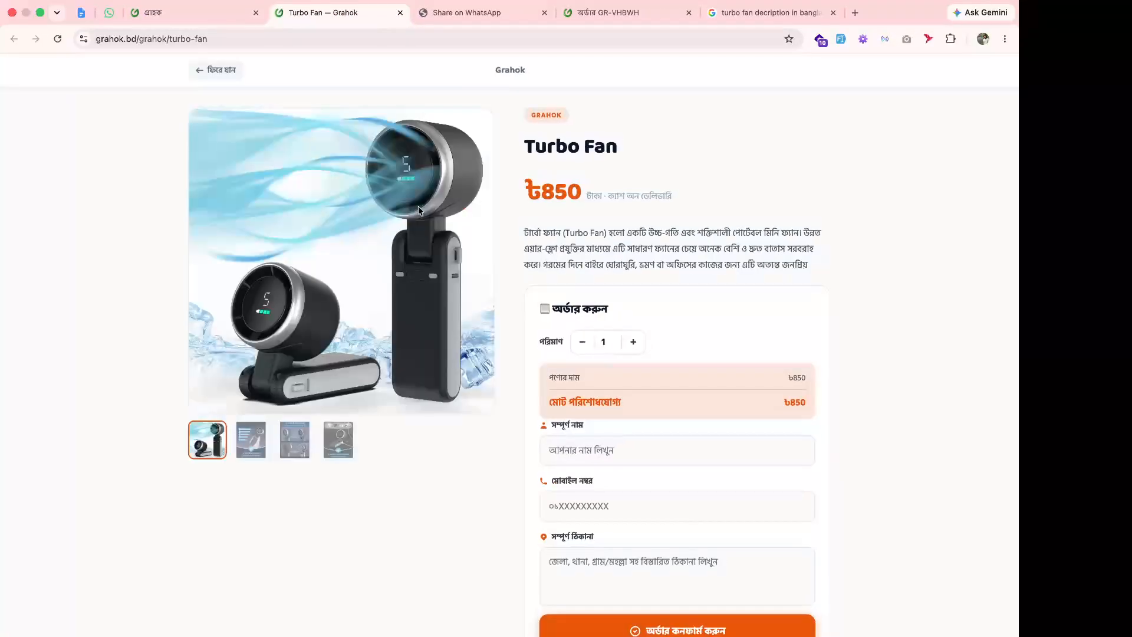
scroll(637, 445, down, 3)
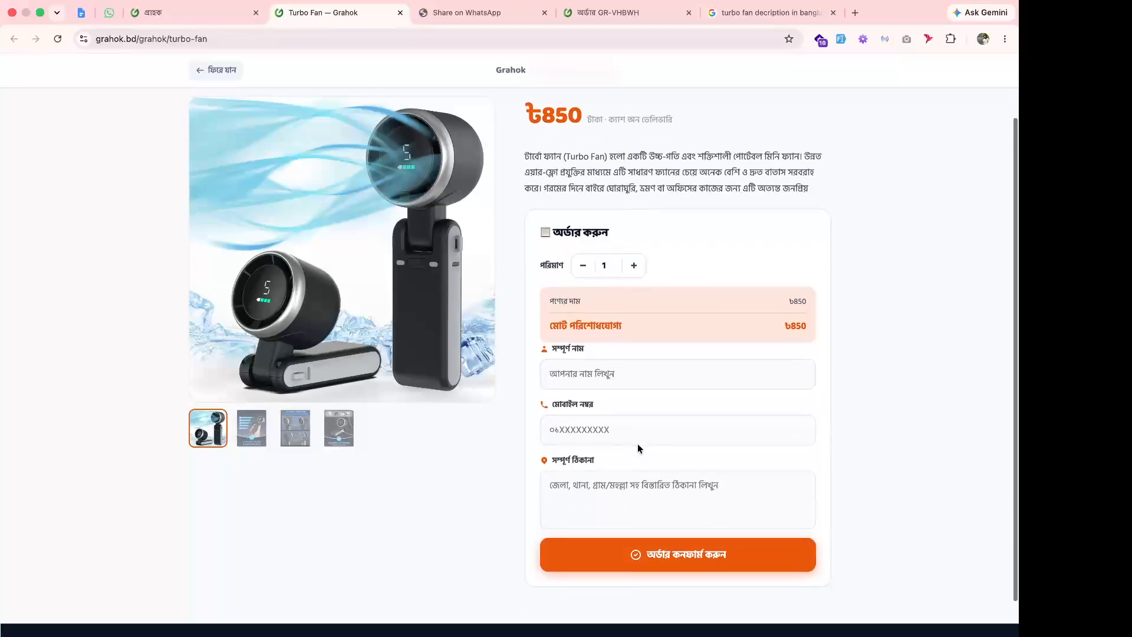
scroll(637, 444, up, 3)
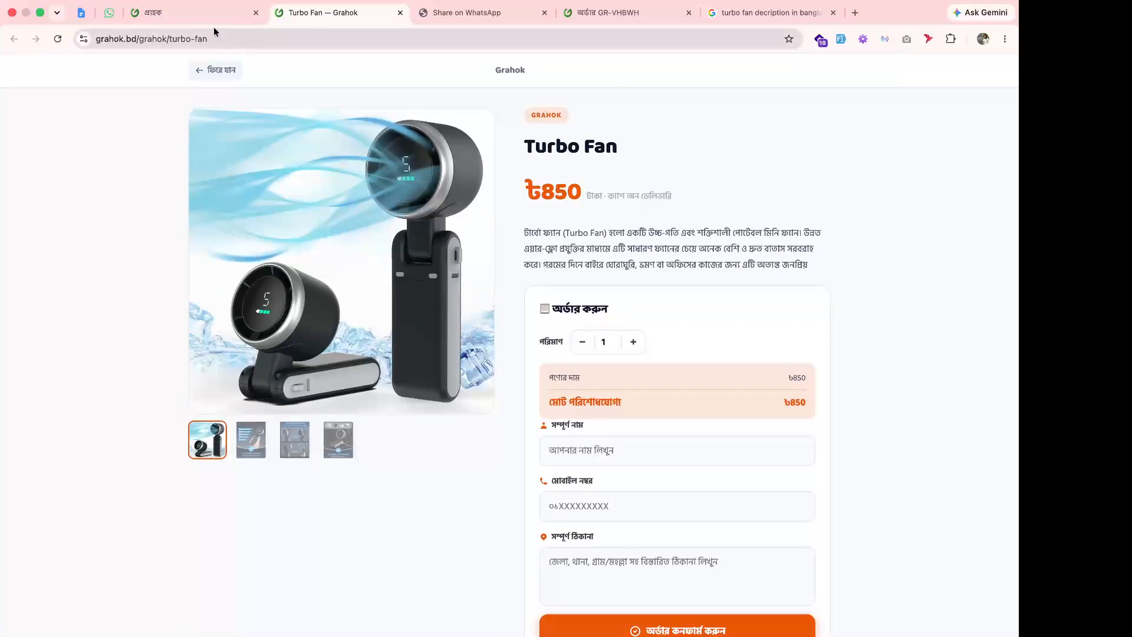
click(206, 17)
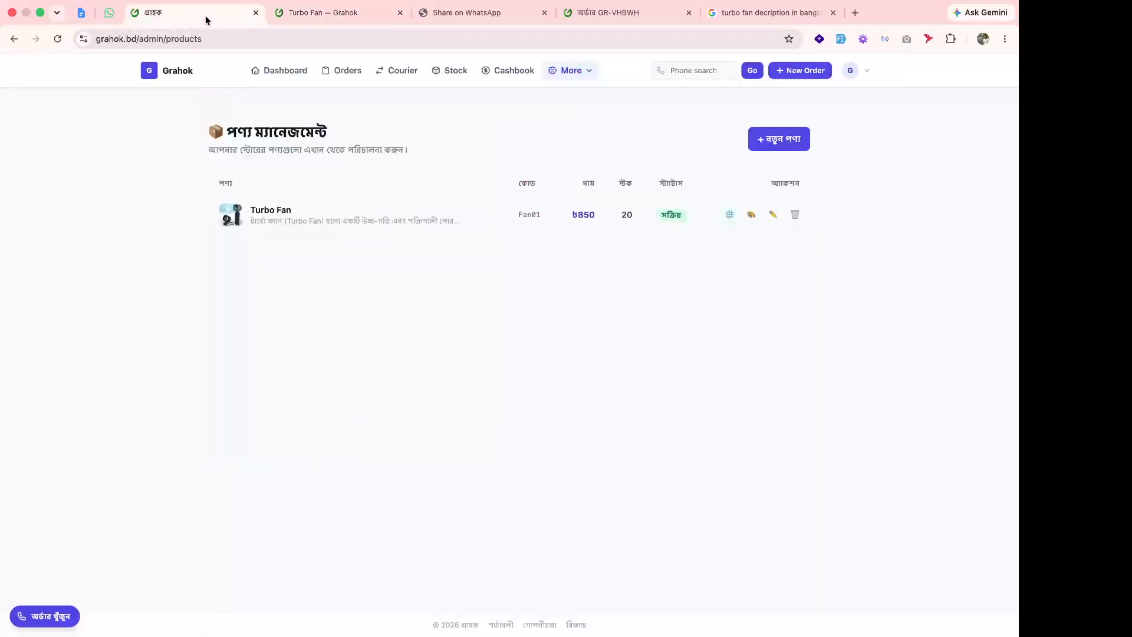
click(778, 216)
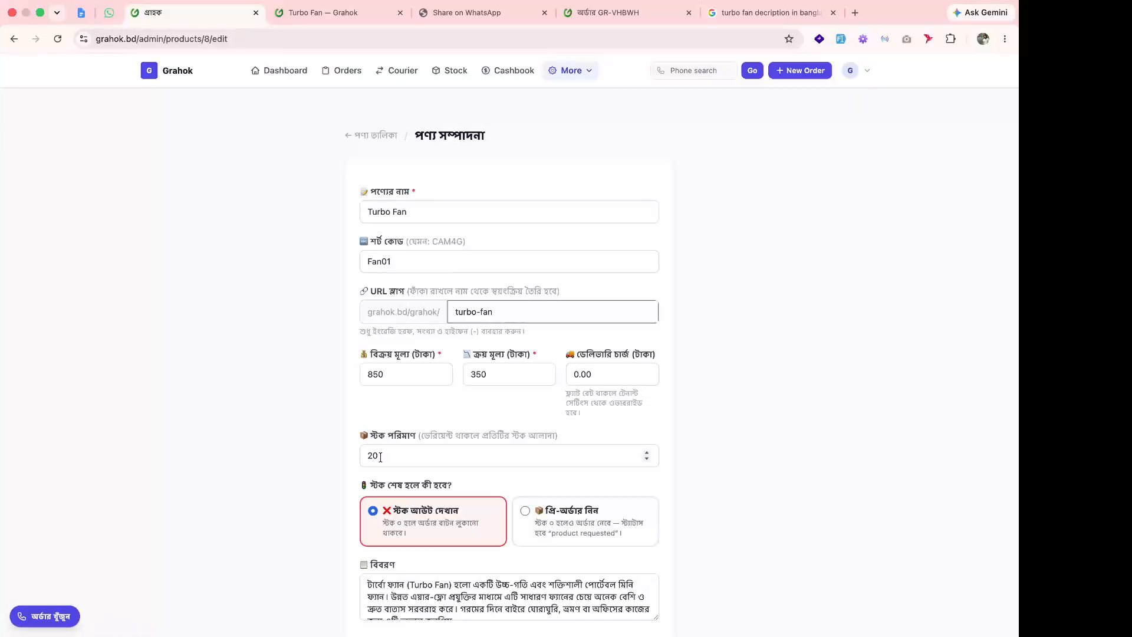
Set Turbo Fan's stock quantity to 0 and update the product.
click(413, 456)
key(BackSpace)
key(BackSpace)
text(0)
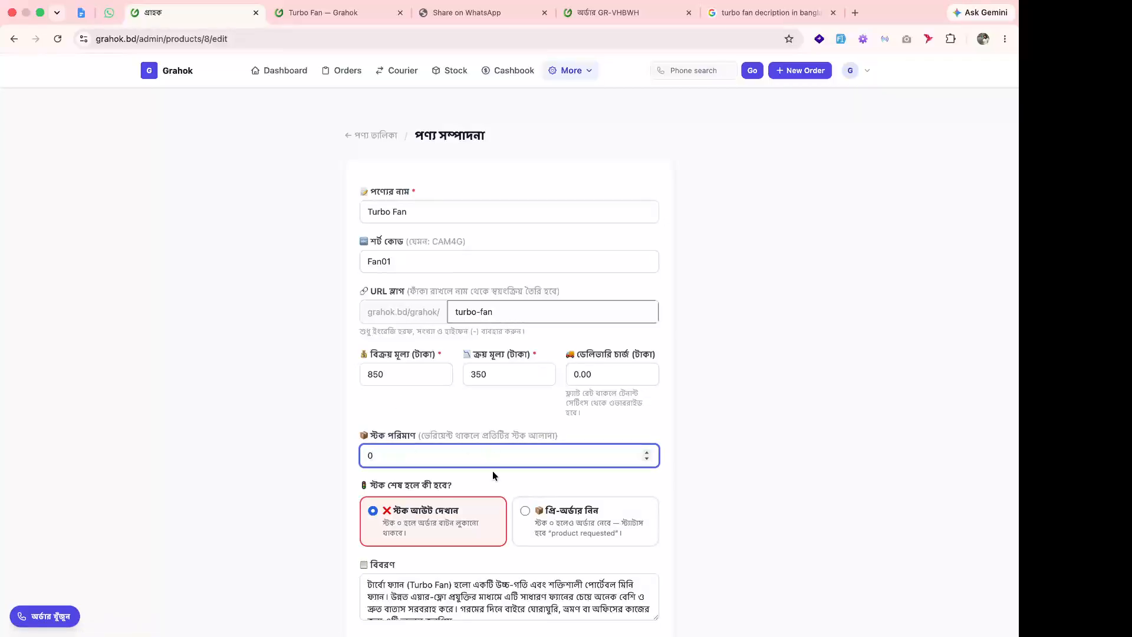
scroll(493, 470, down, 3)
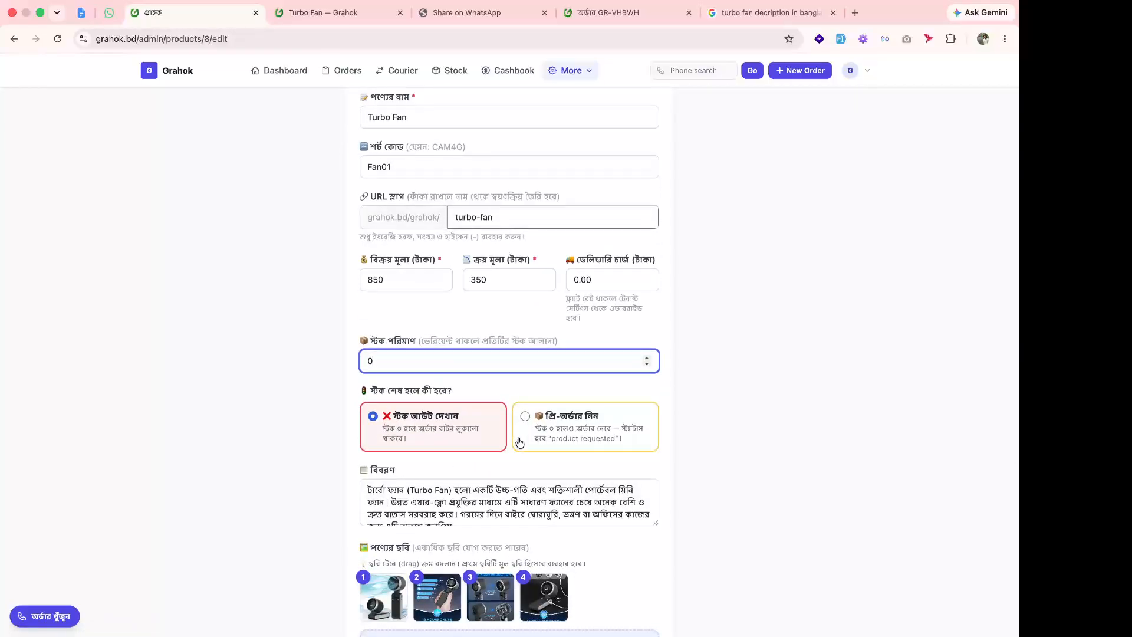
scroll(445, 422, down, 9)
click(490, 545)
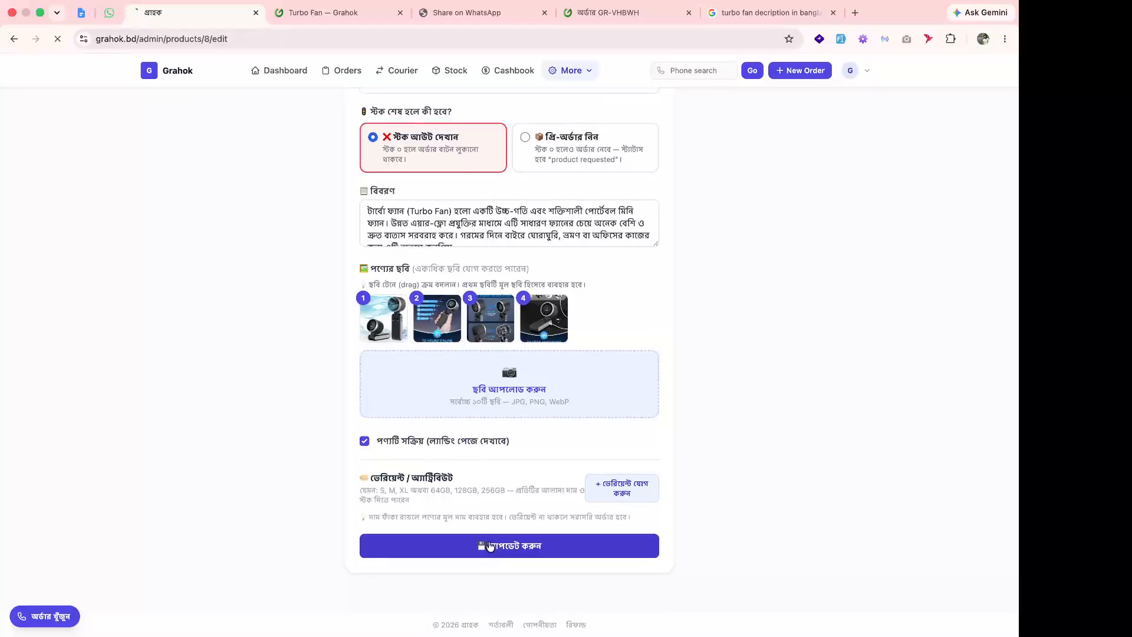
Reload the Turbo Fan store page and close the WhatsApp, order and Google search tabs.
click(453, 18)
click(344, 12)
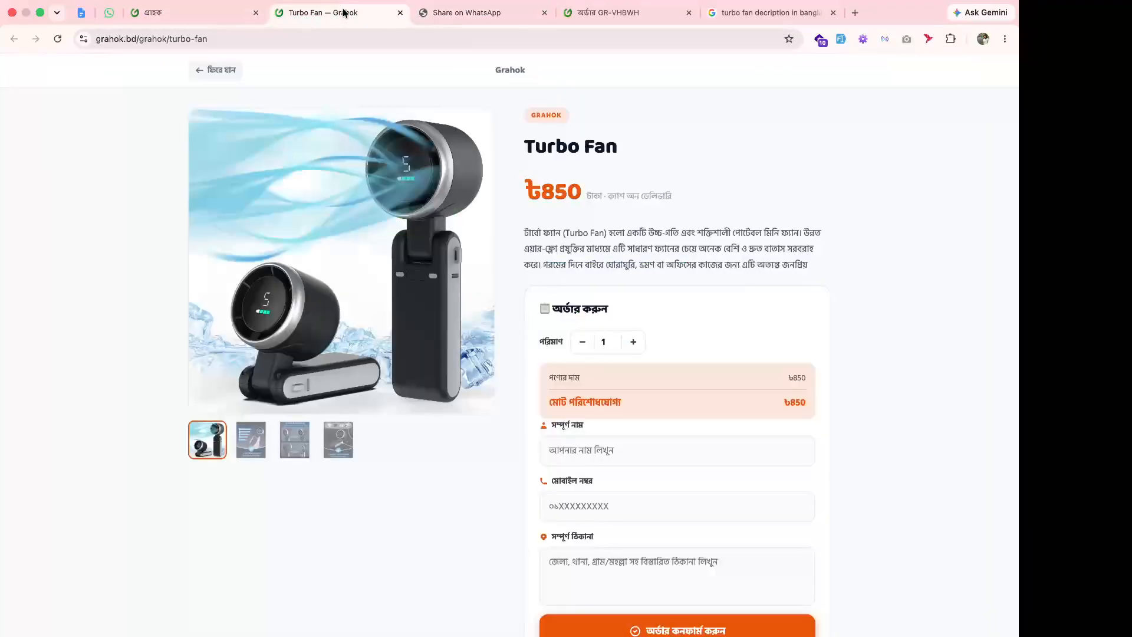
click(518, 15)
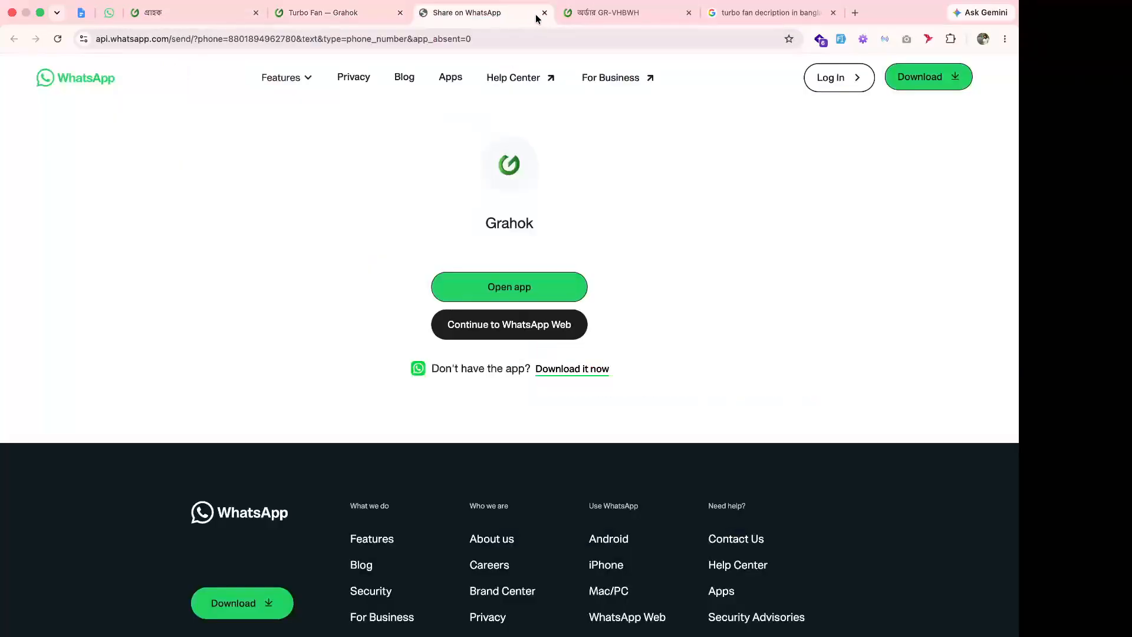
click(544, 13)
click(543, 13)
click(544, 13)
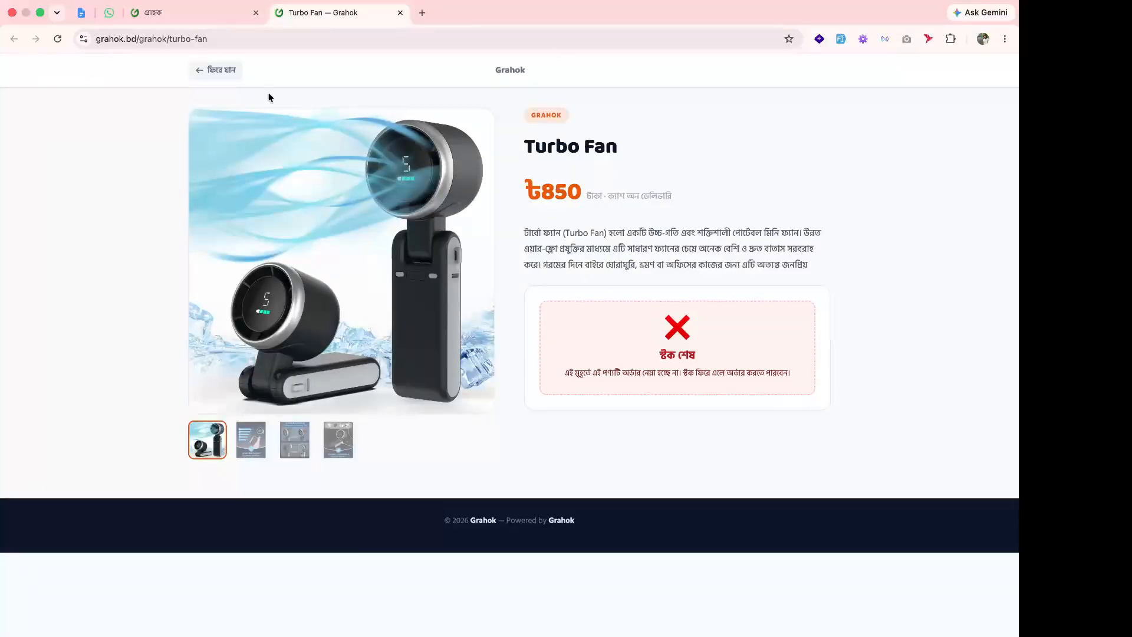
click(192, 12)
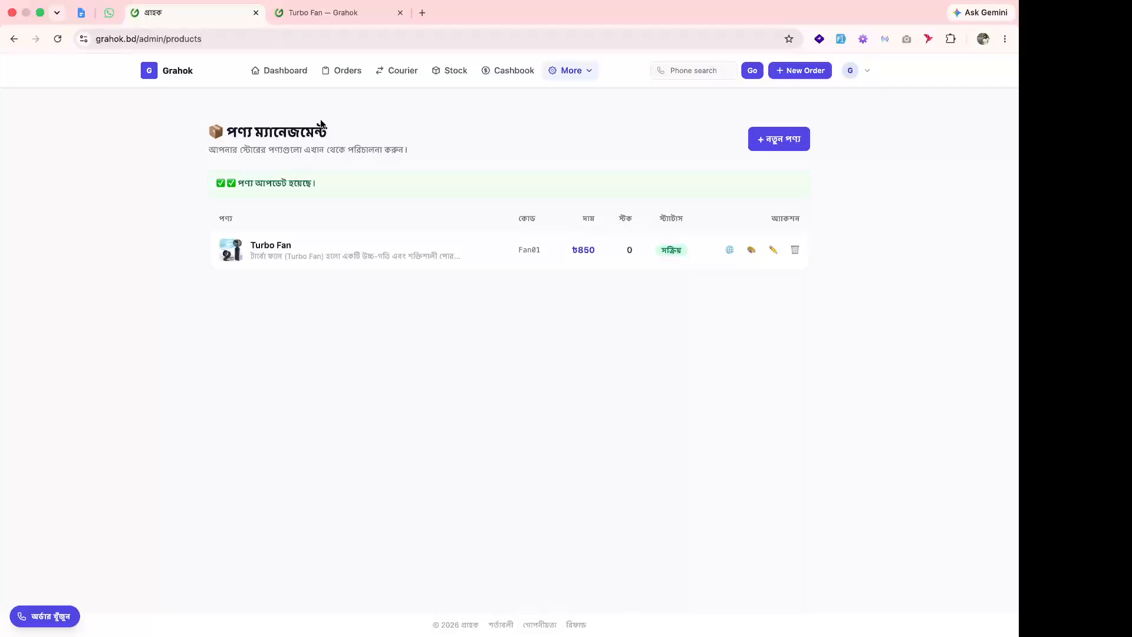
Enable pre-orders for out-of-stock Turbo Fan and update the product.
click(774, 252)
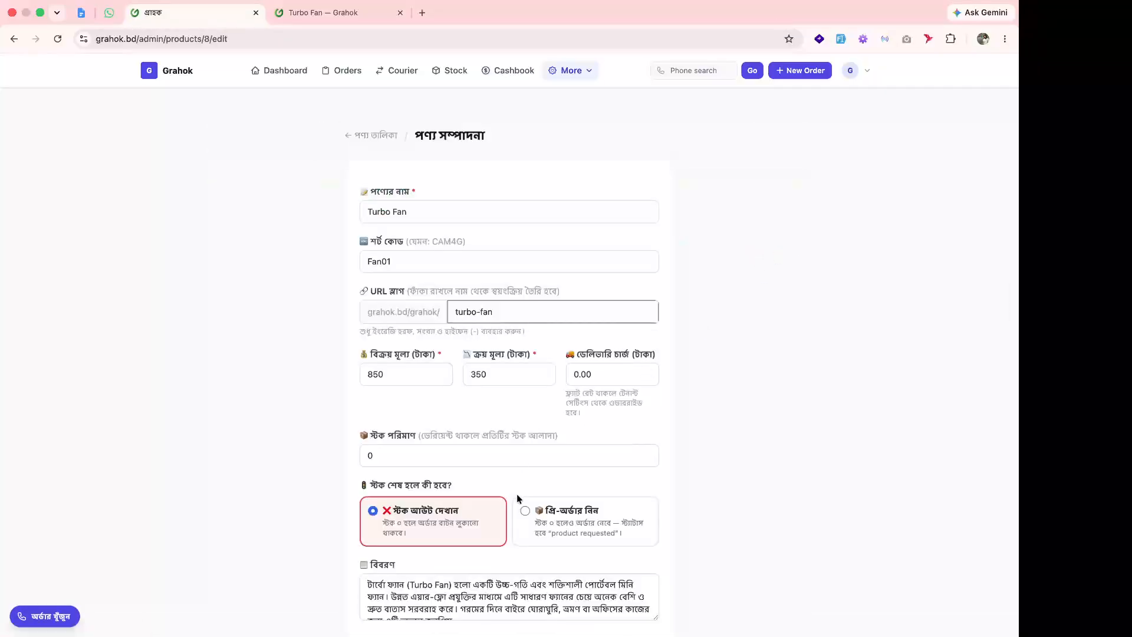
click(525, 510)
scroll(528, 508, down, 7)
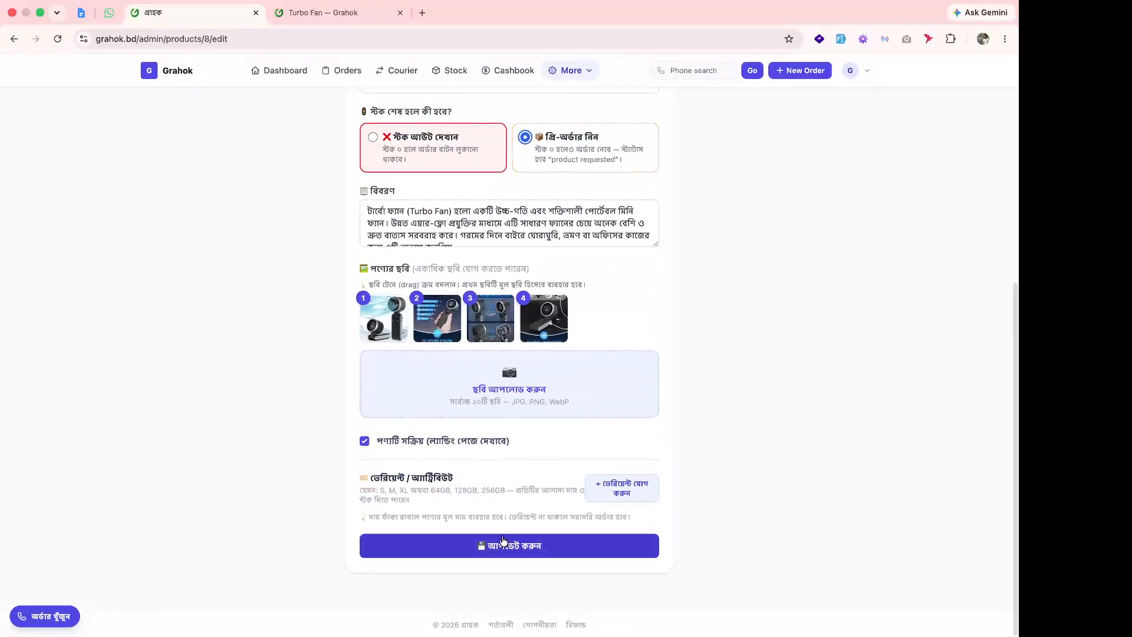
click(498, 544)
Reload the store page and submit an autofilled test pre-order, which hits an already-ordered warning.
click(328, 17)
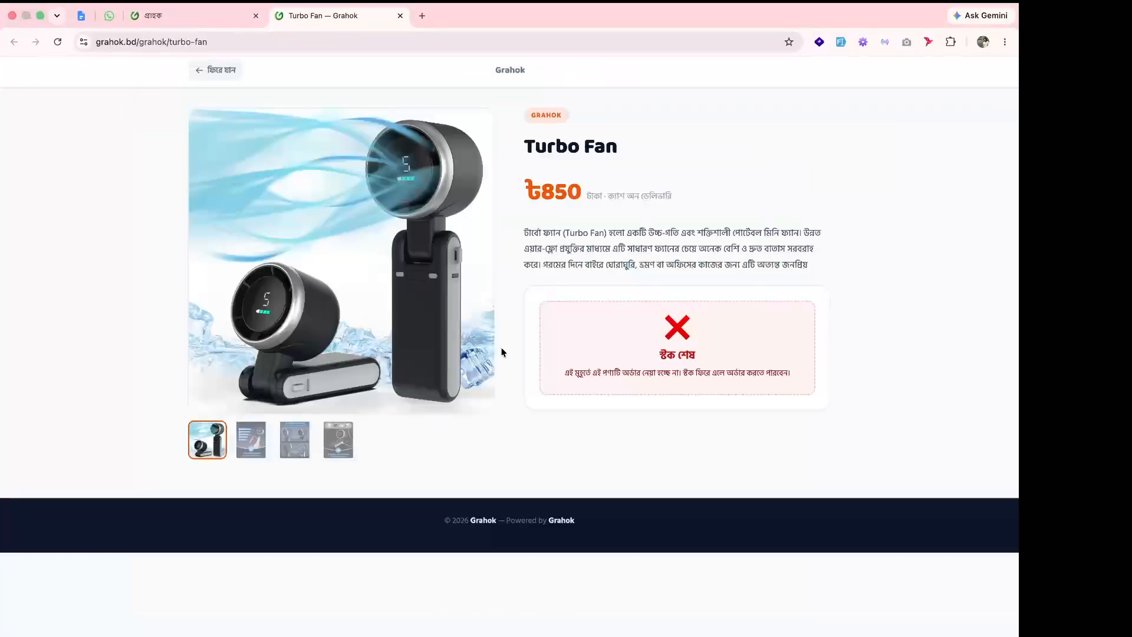
key(super+r)
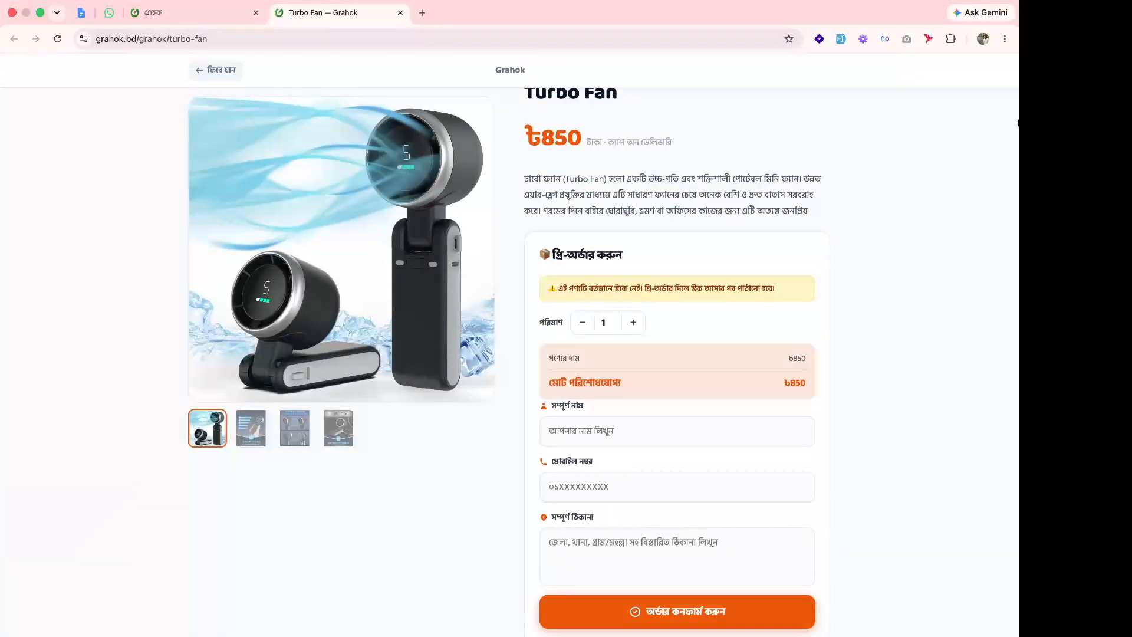
click(842, 43)
click(602, 492)
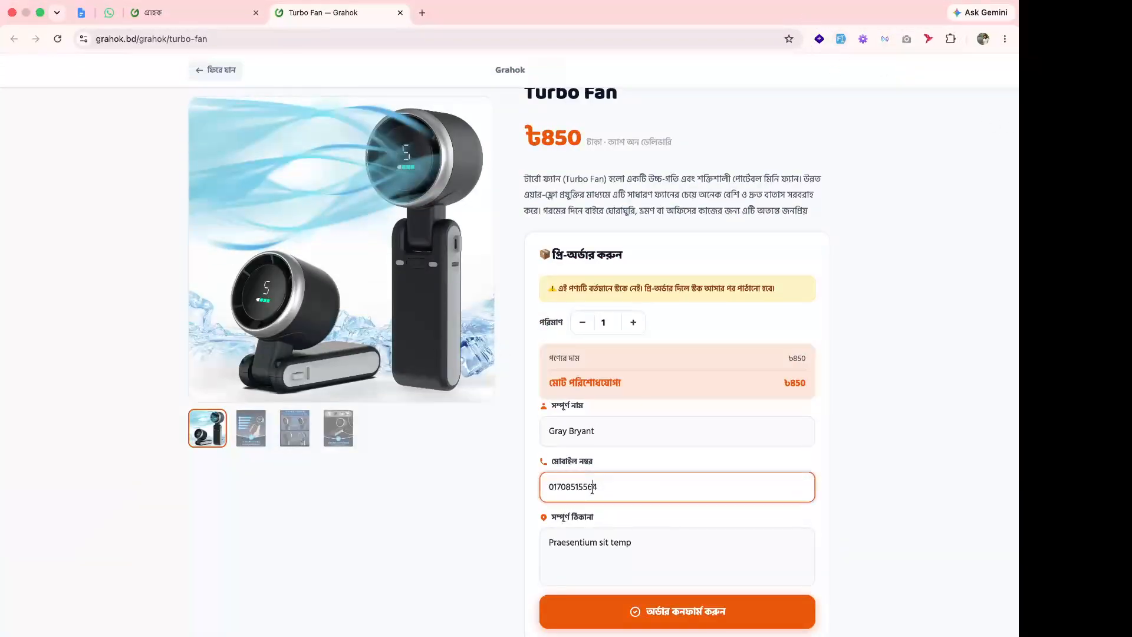
double_click(602, 492)
click(649, 614)
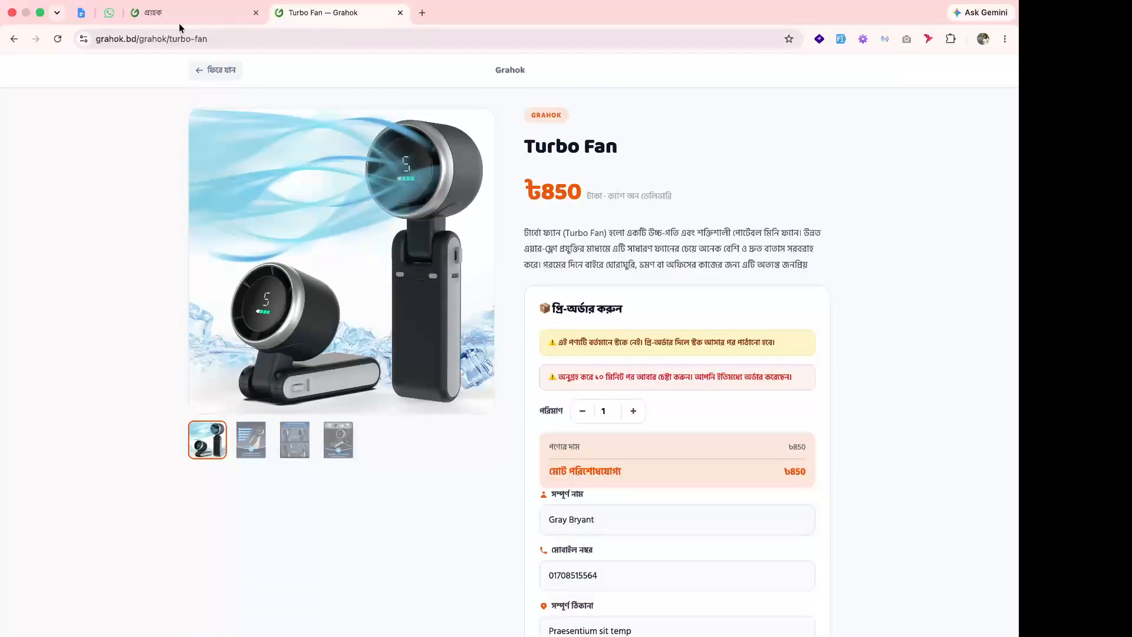
drag(557, 377, 795, 376)
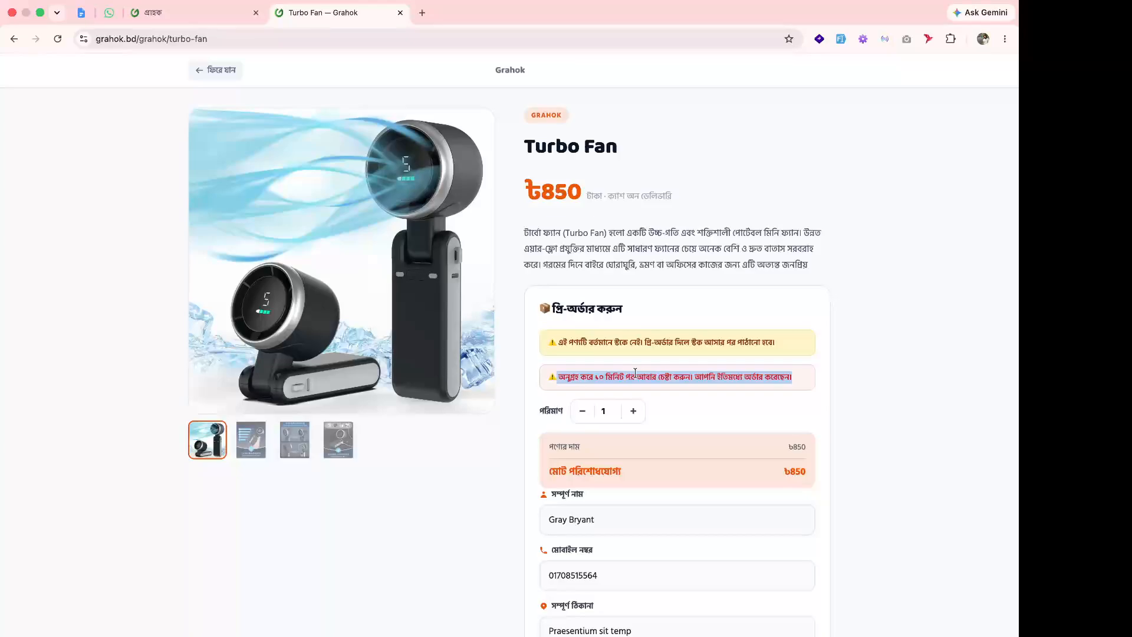
click(228, 23)
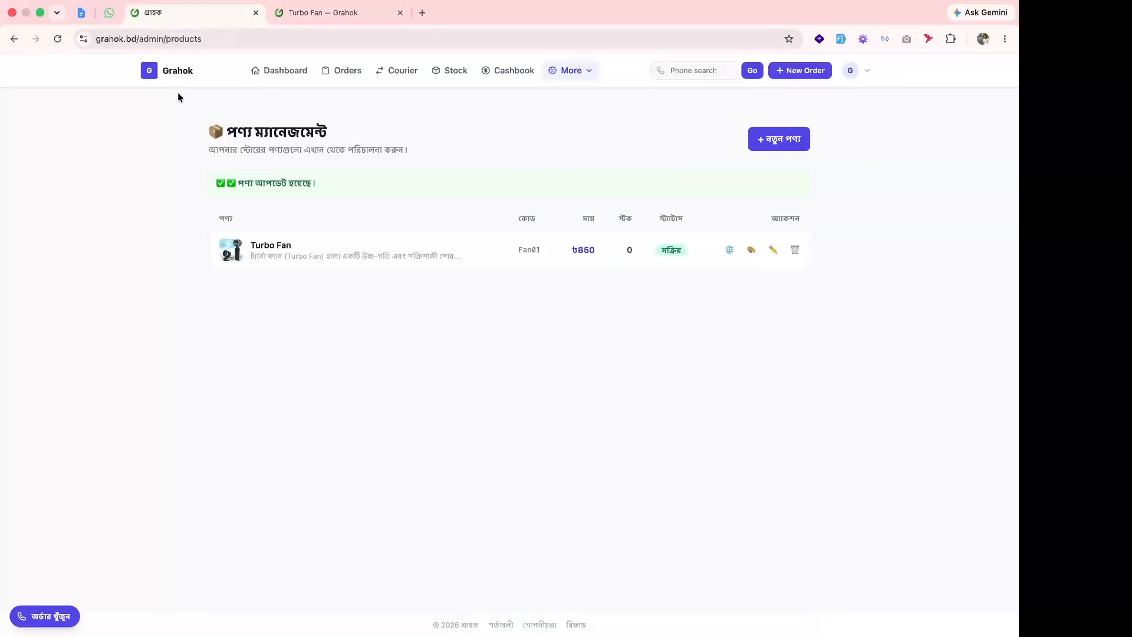
Check that product requested orders are at 0, then open the dashboard's Store Setup checklist.
click(180, 74)
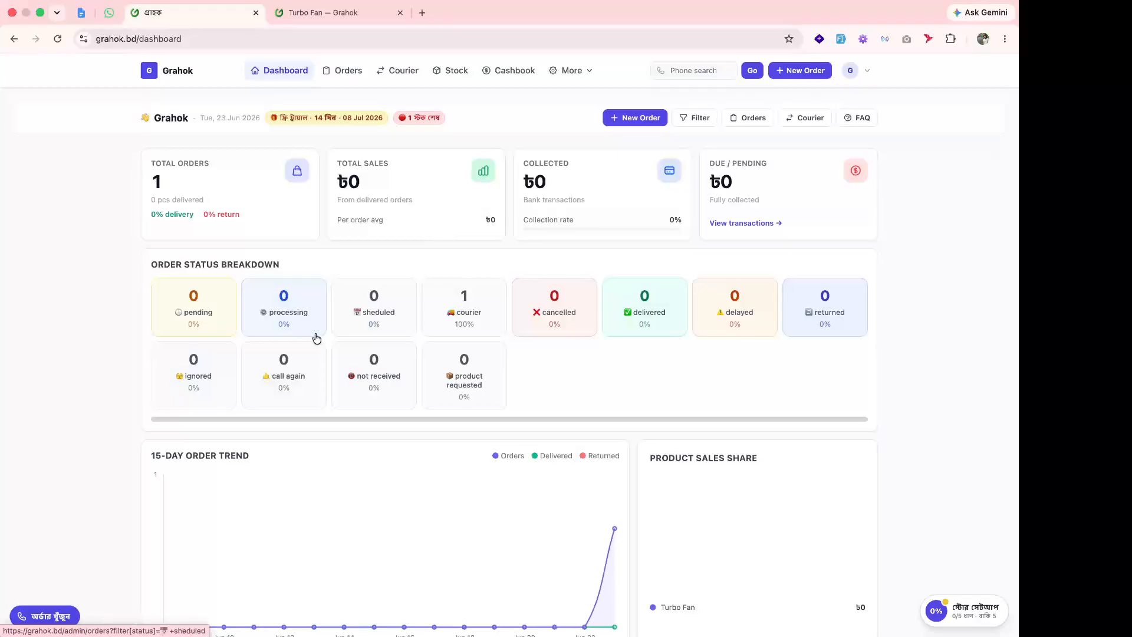
click(473, 393)
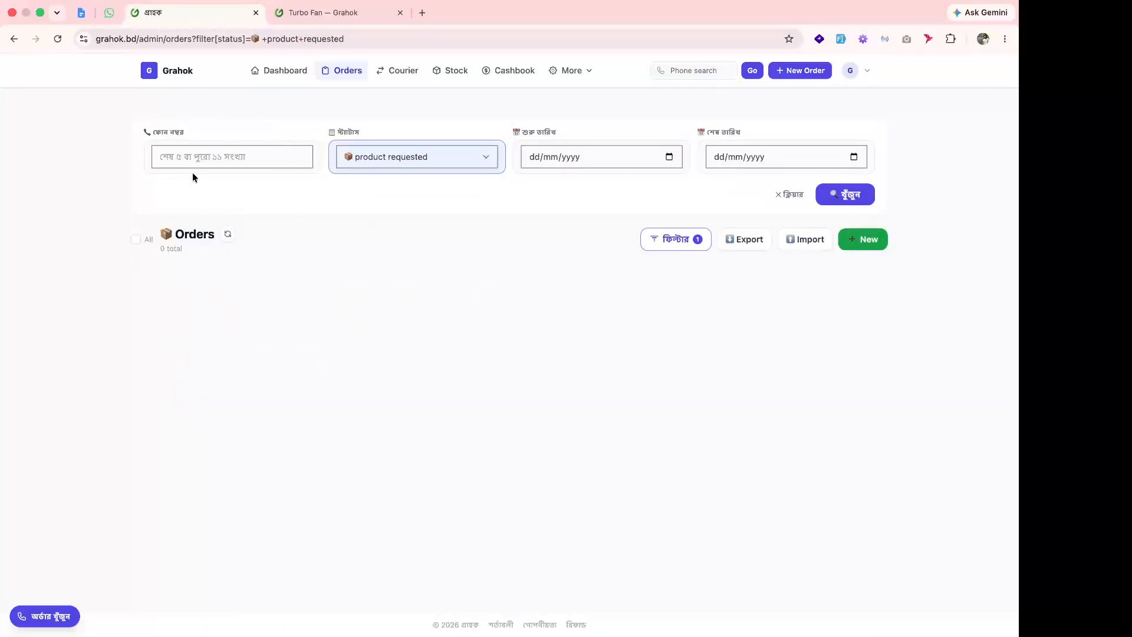
click(190, 72)
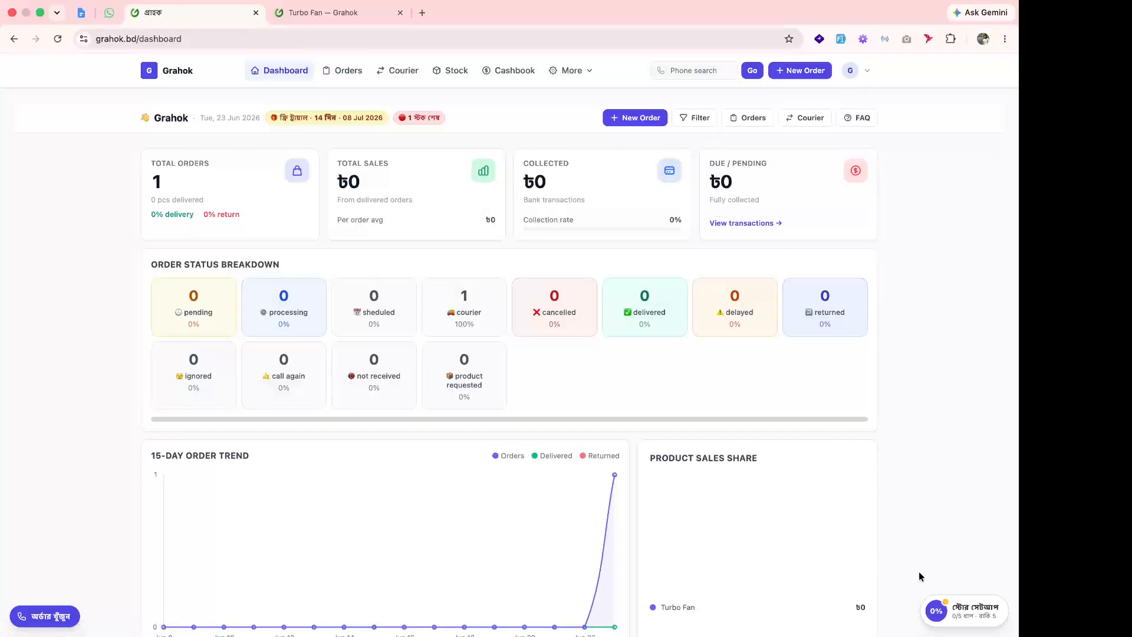
click(968, 614)
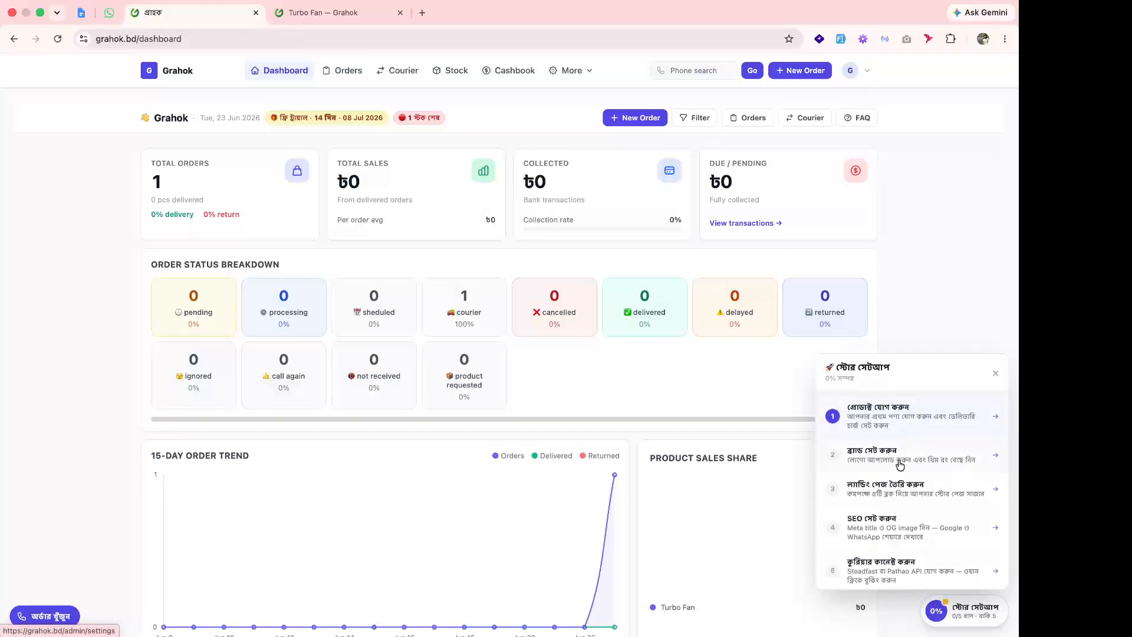